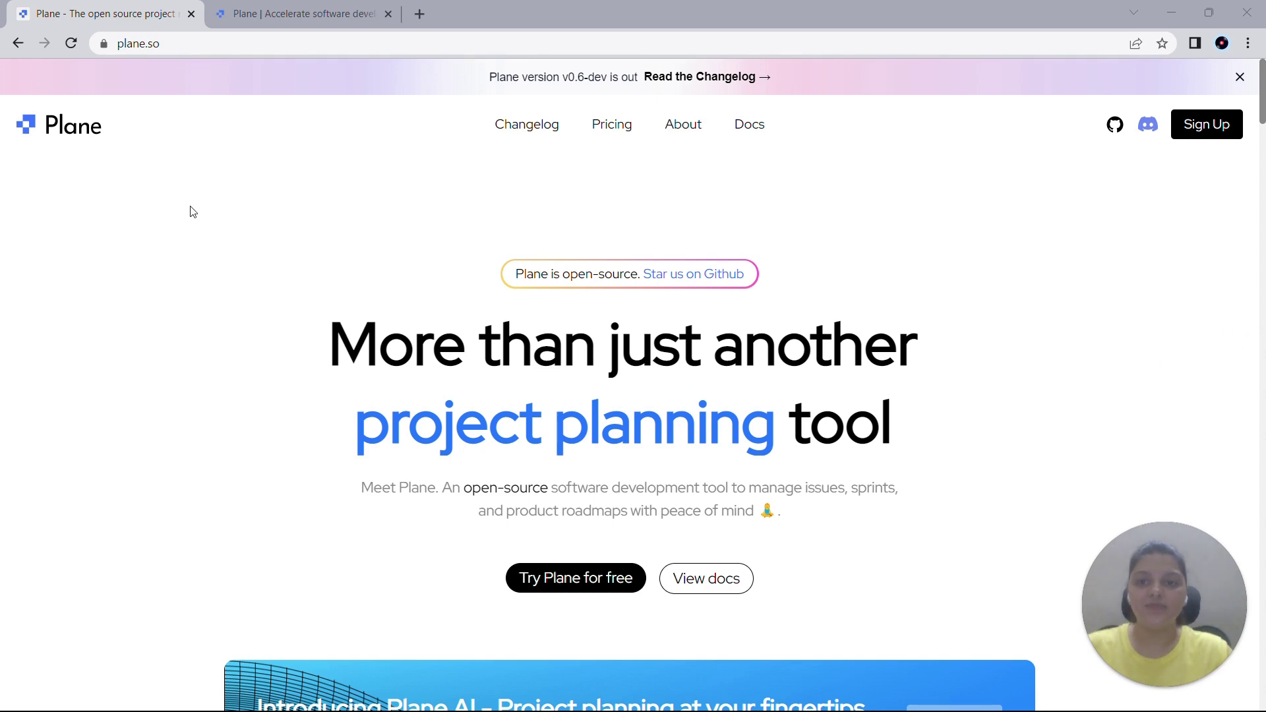
Create a public project named Mission Mars (identifier MIS) in the Plane Demo workspace
click(284, 6)
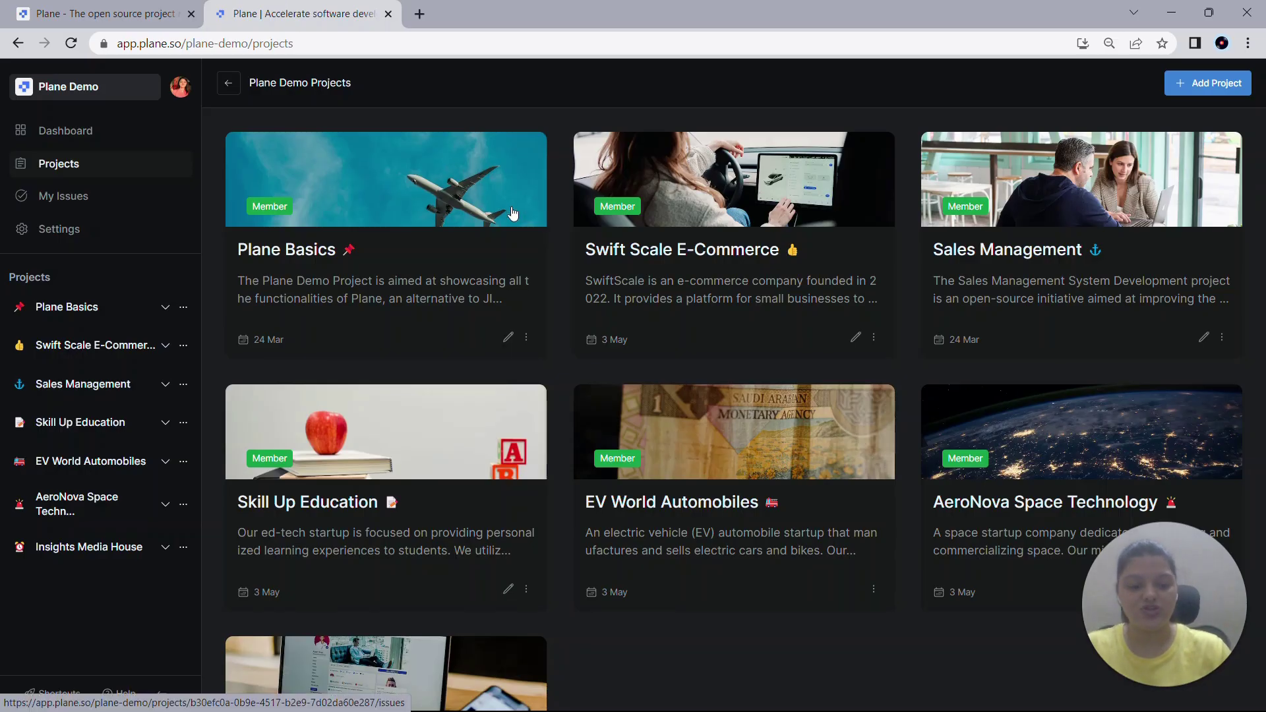
key(p)
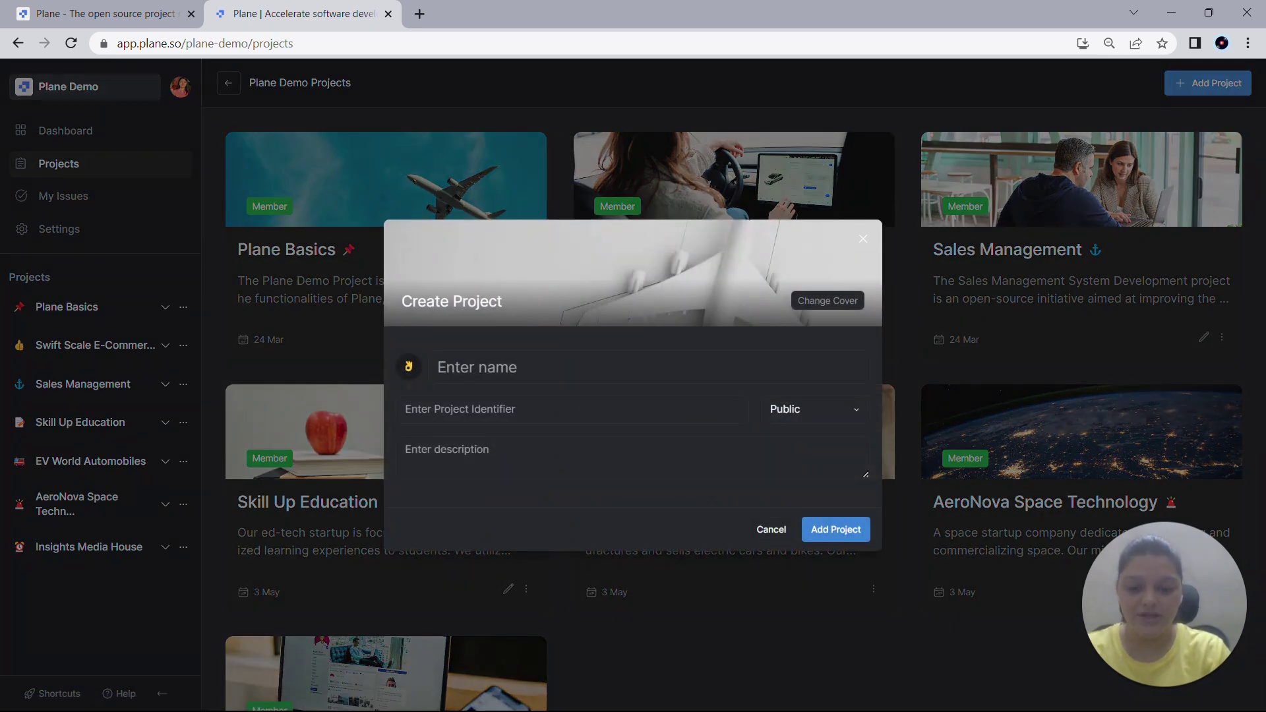
text(Missi)
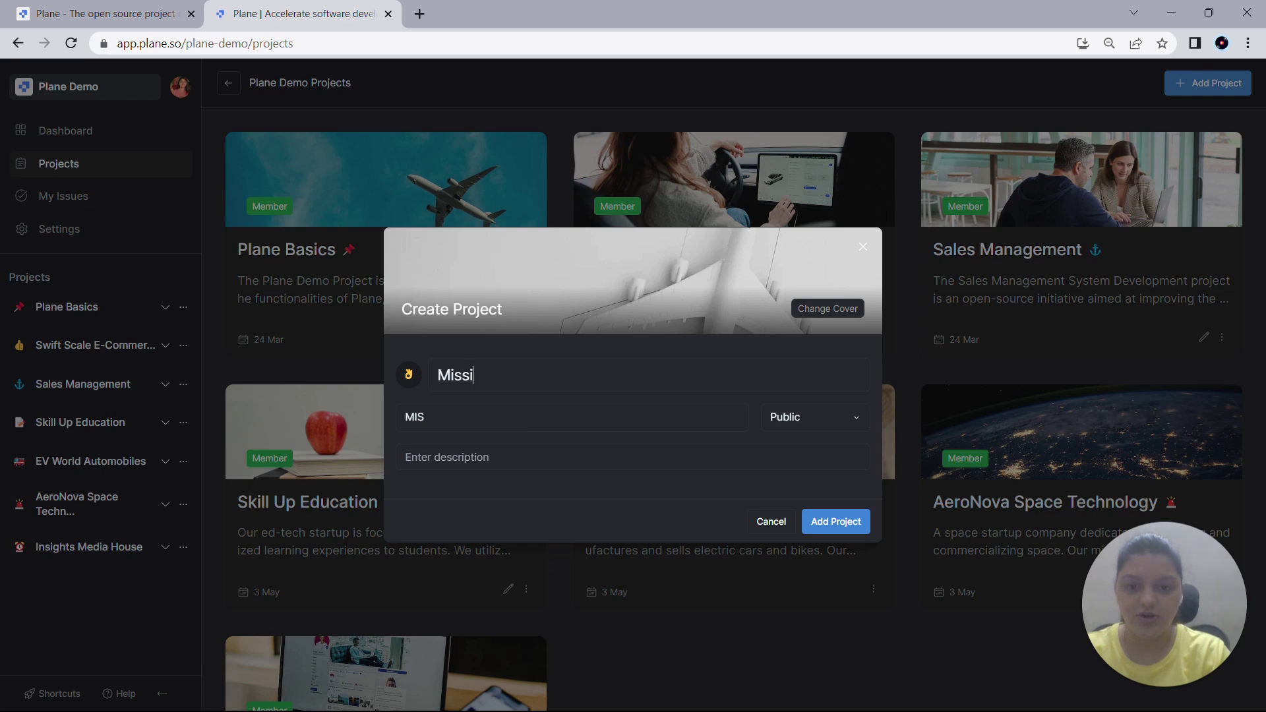
text(on Mars)
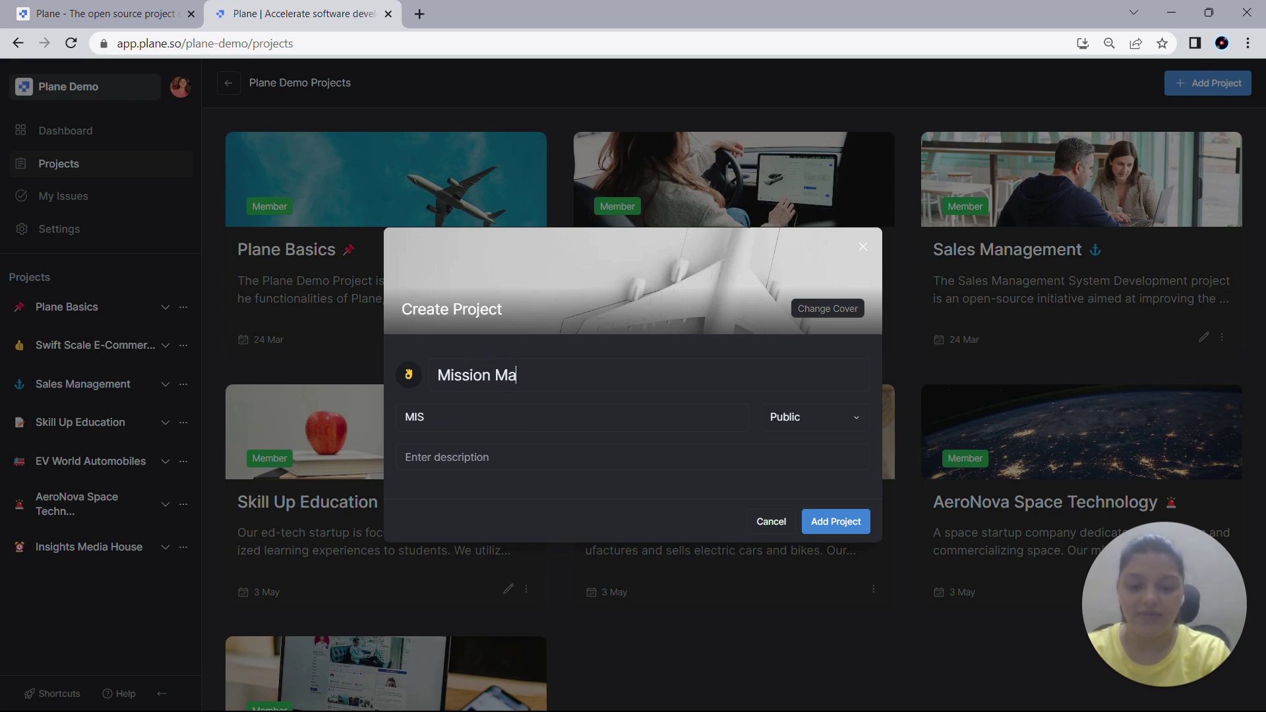
click(835, 521)
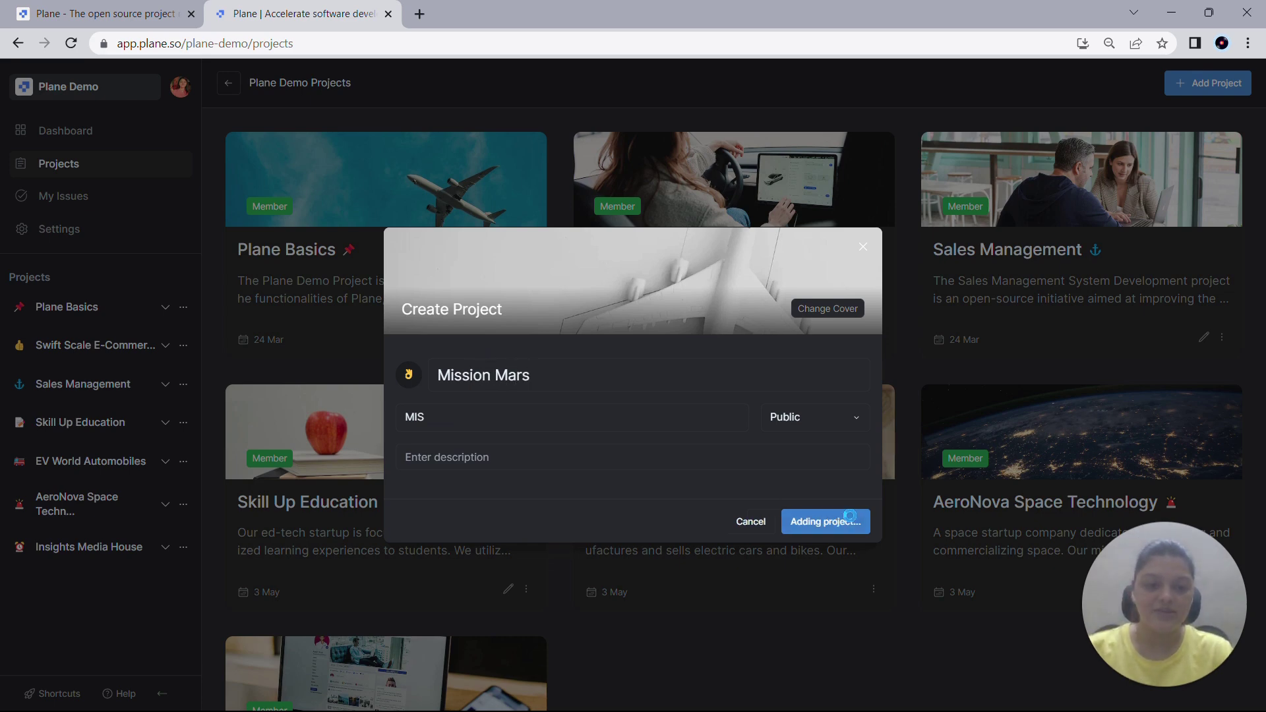
scroll(848, 525, down, 3)
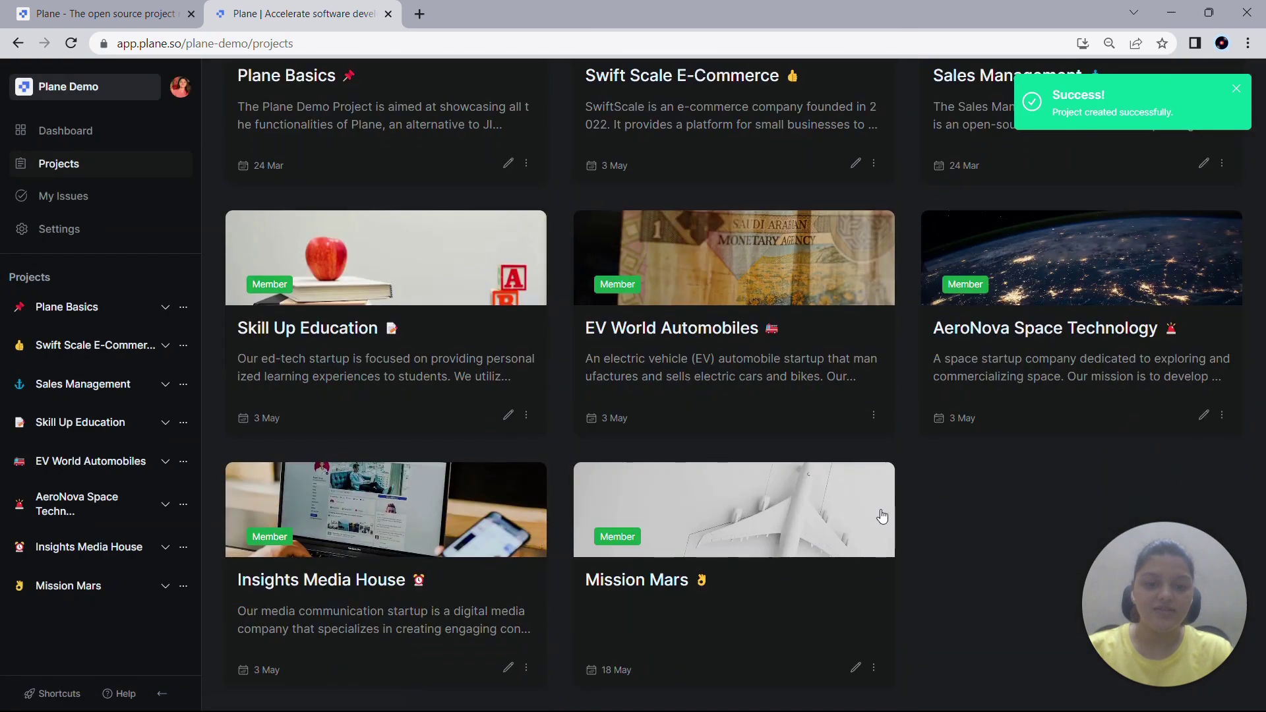
Add the issue 'Sign in with OTP is required' to Mission Mars, creating MIS-1 in Backlog
click(108, 591)
scroll(107, 596, down, 2)
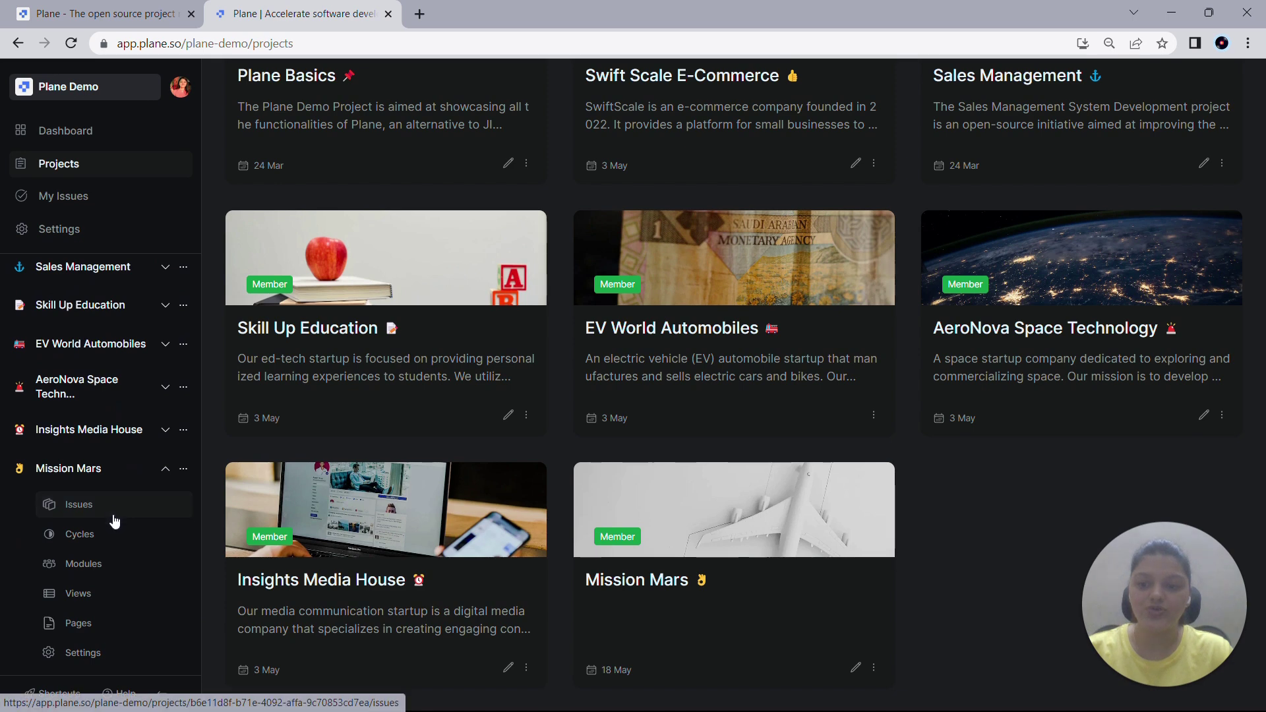
click(115, 521)
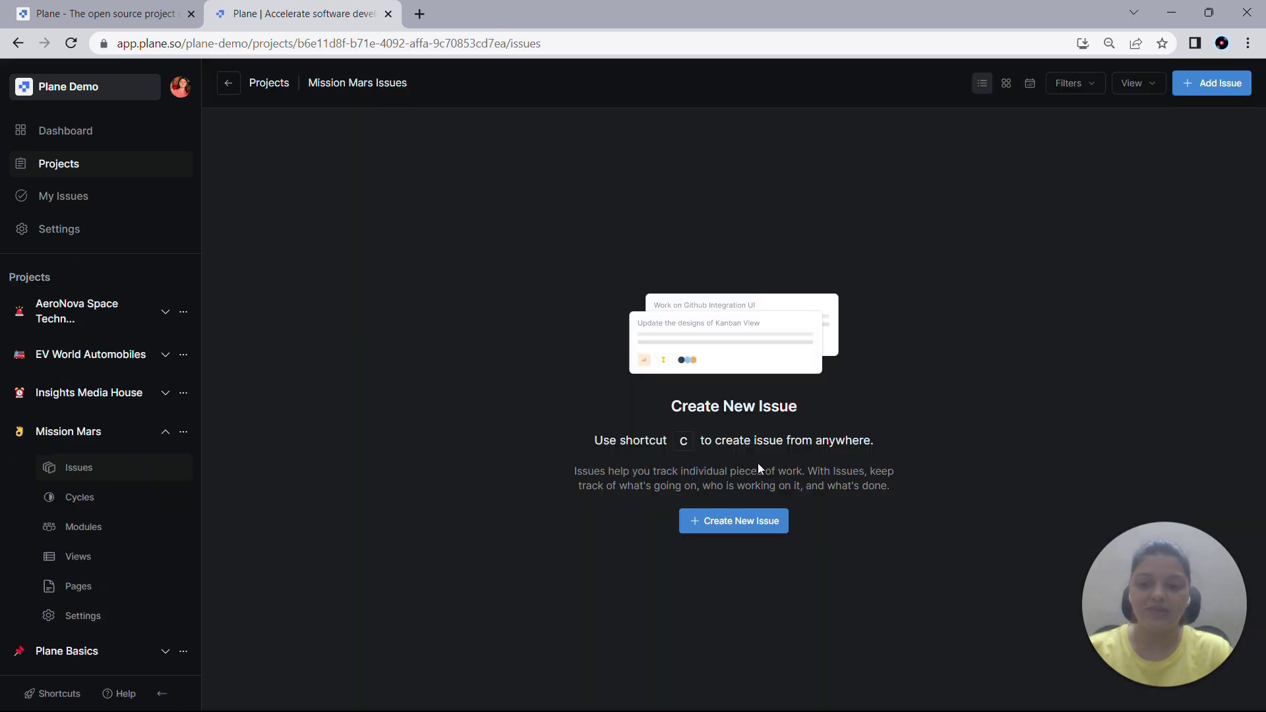
click(1207, 92)
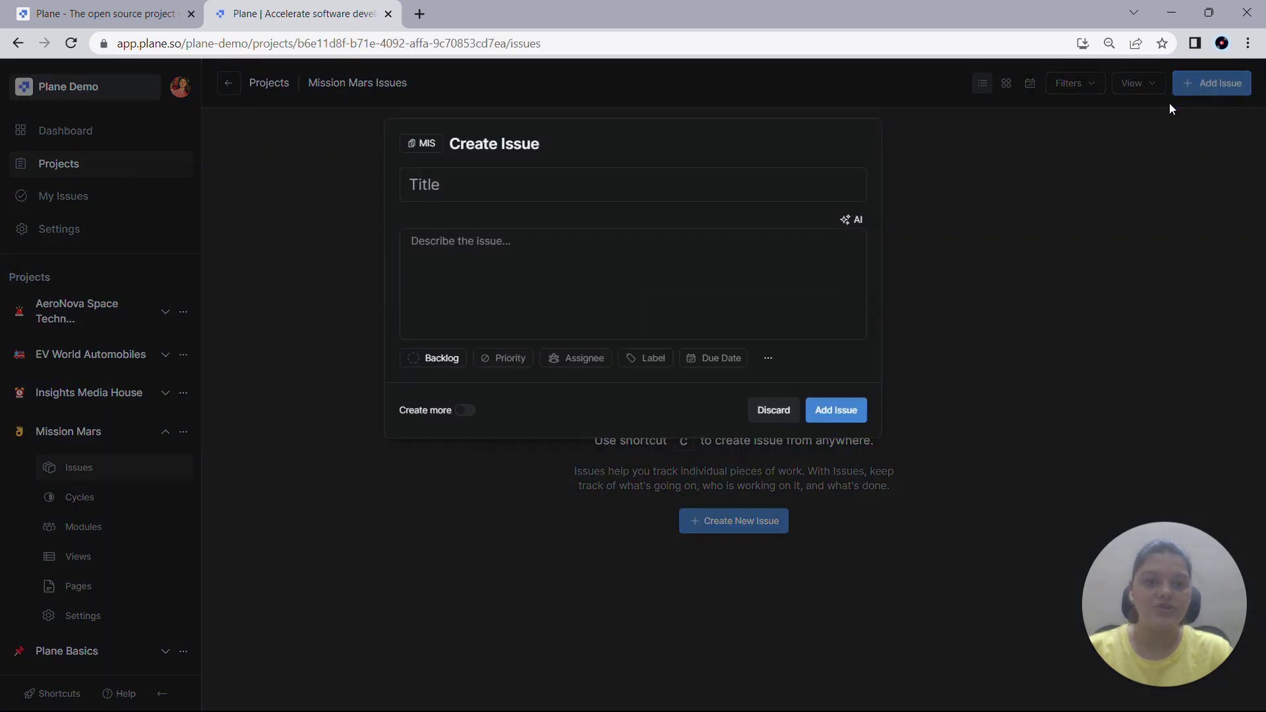
text(Sign)
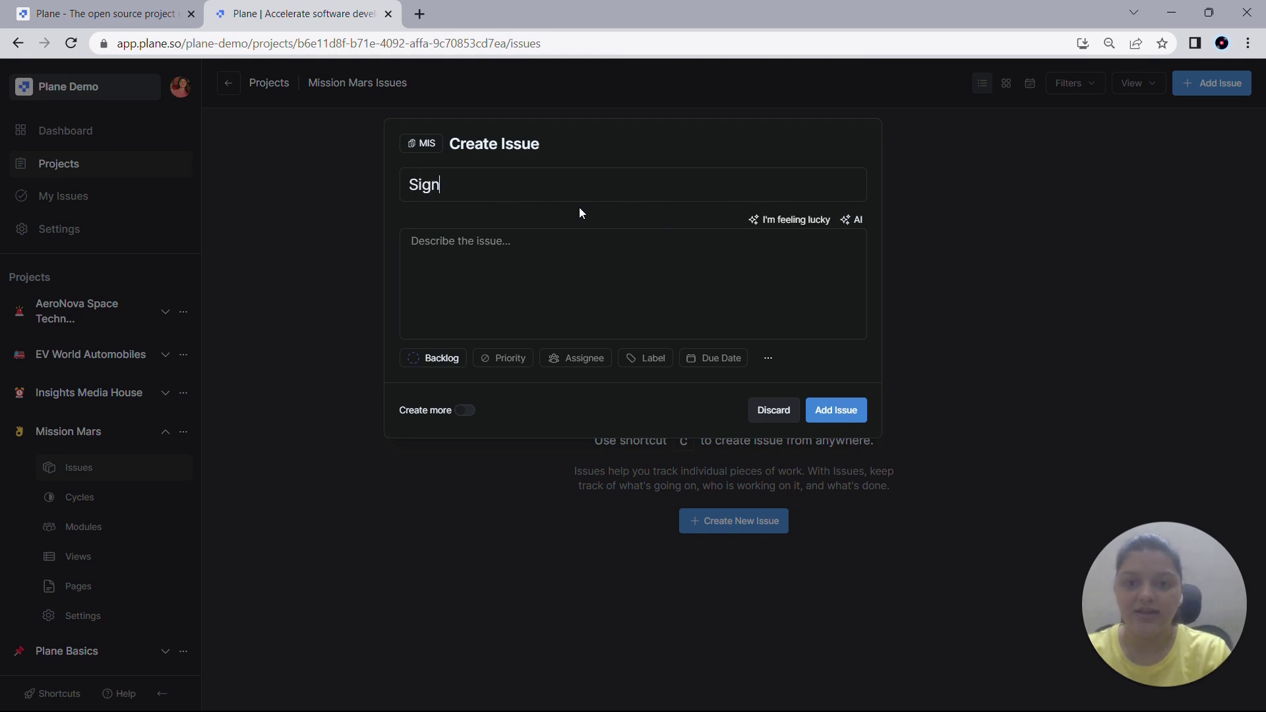
text( in with OT)
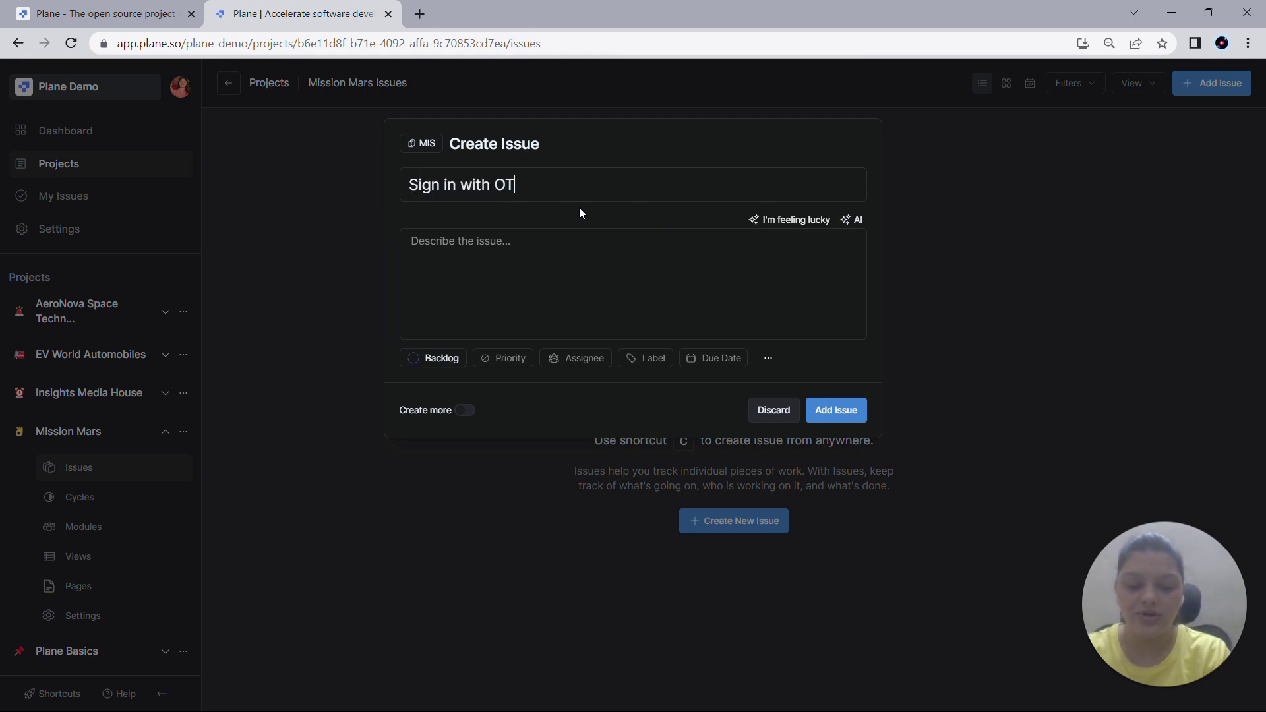
text(P is req)
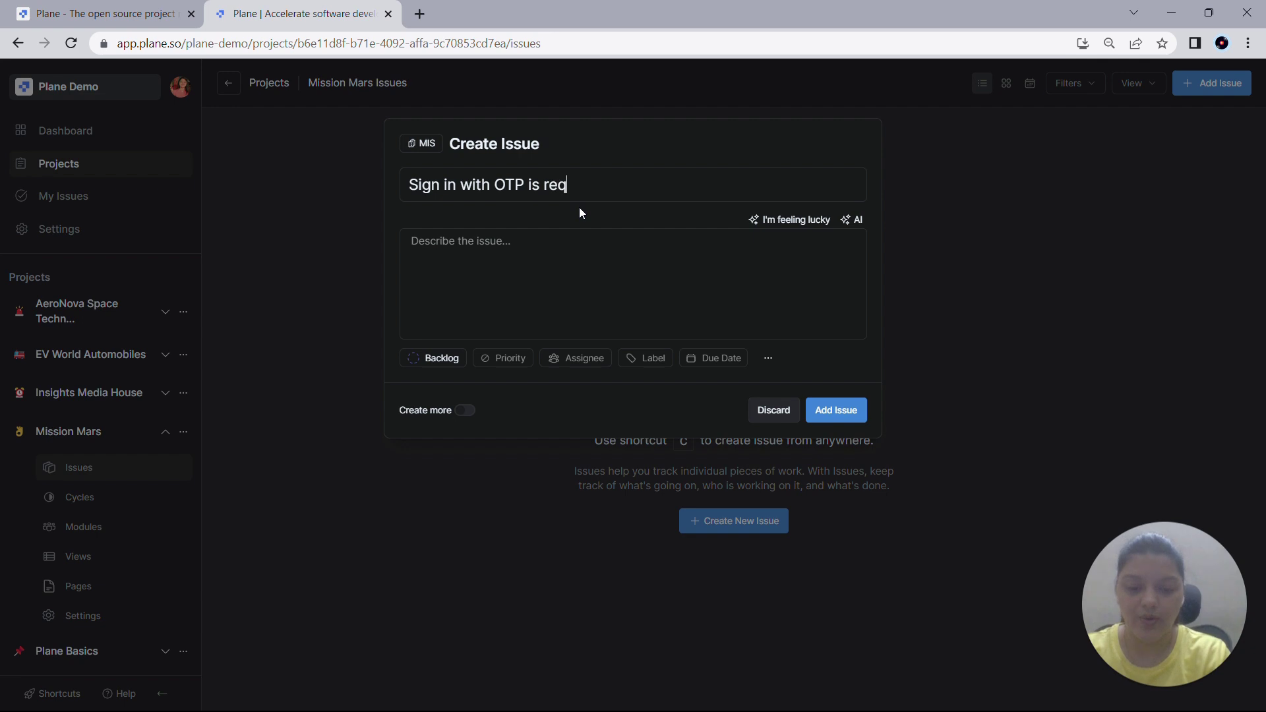
text(uired)
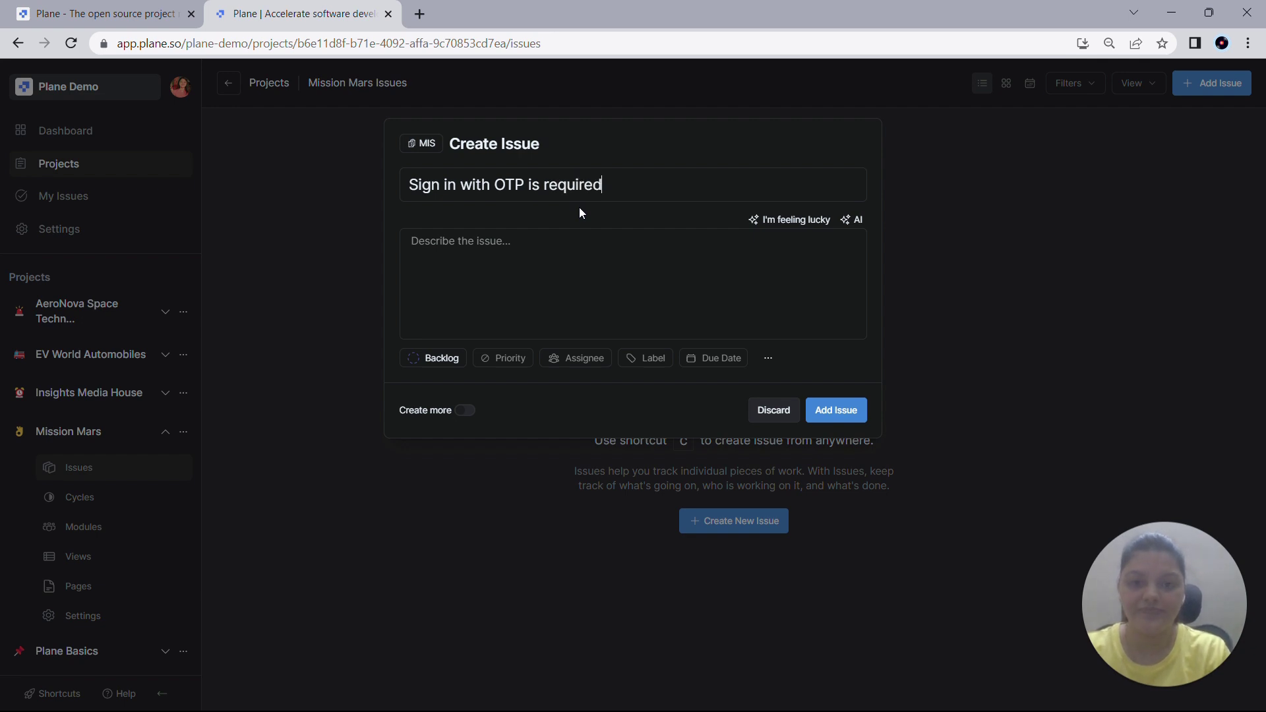
click(862, 410)
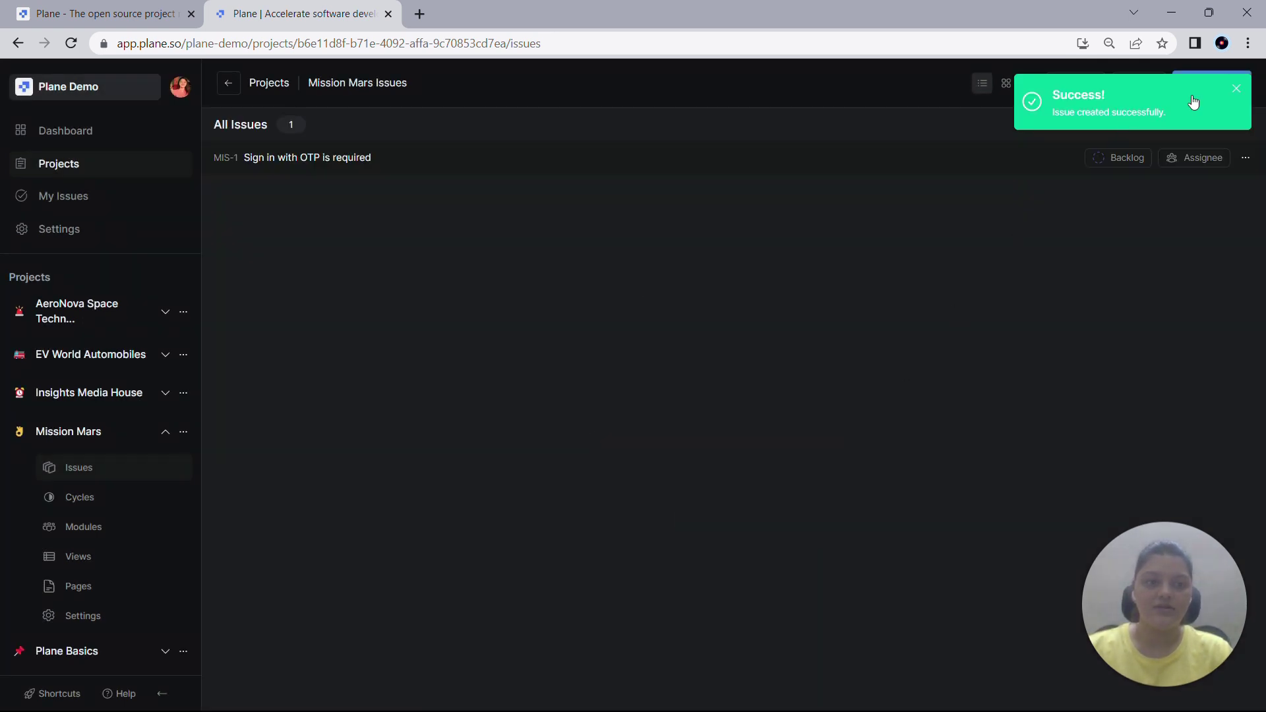
Dismiss the success notice and switch the Mission Mars issues to the kanban board layout
click(1236, 91)
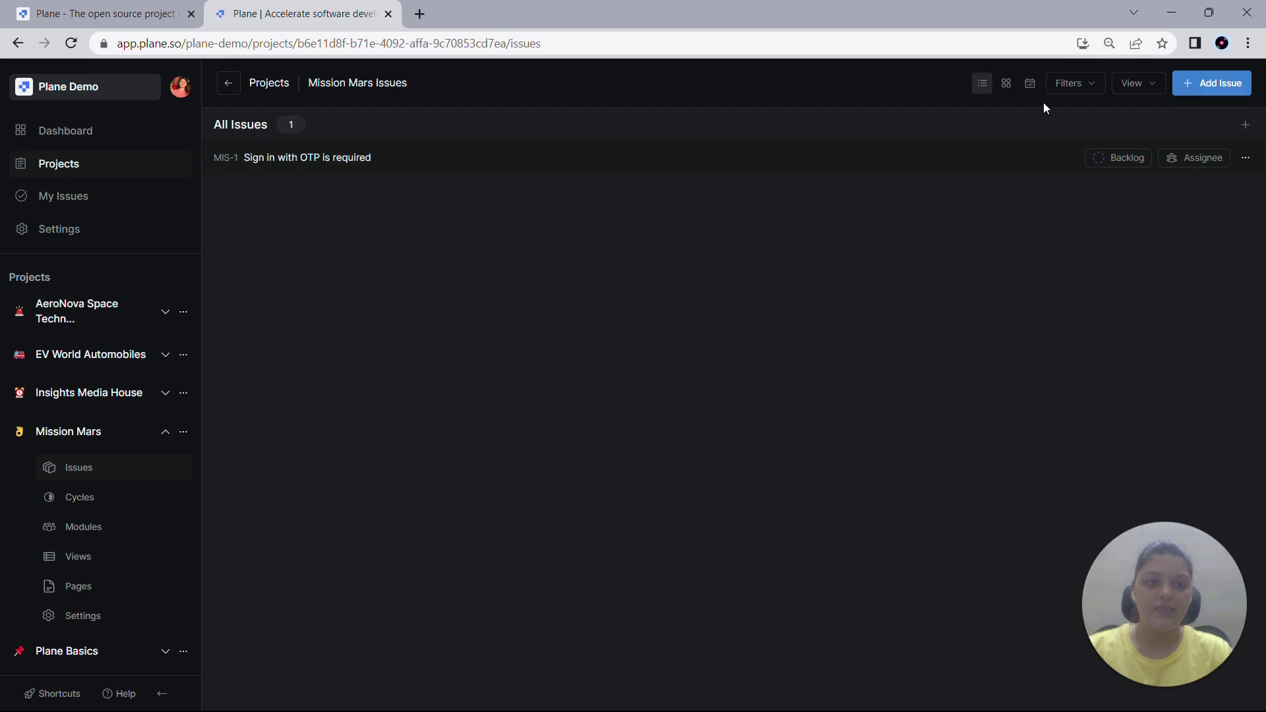
click(1005, 91)
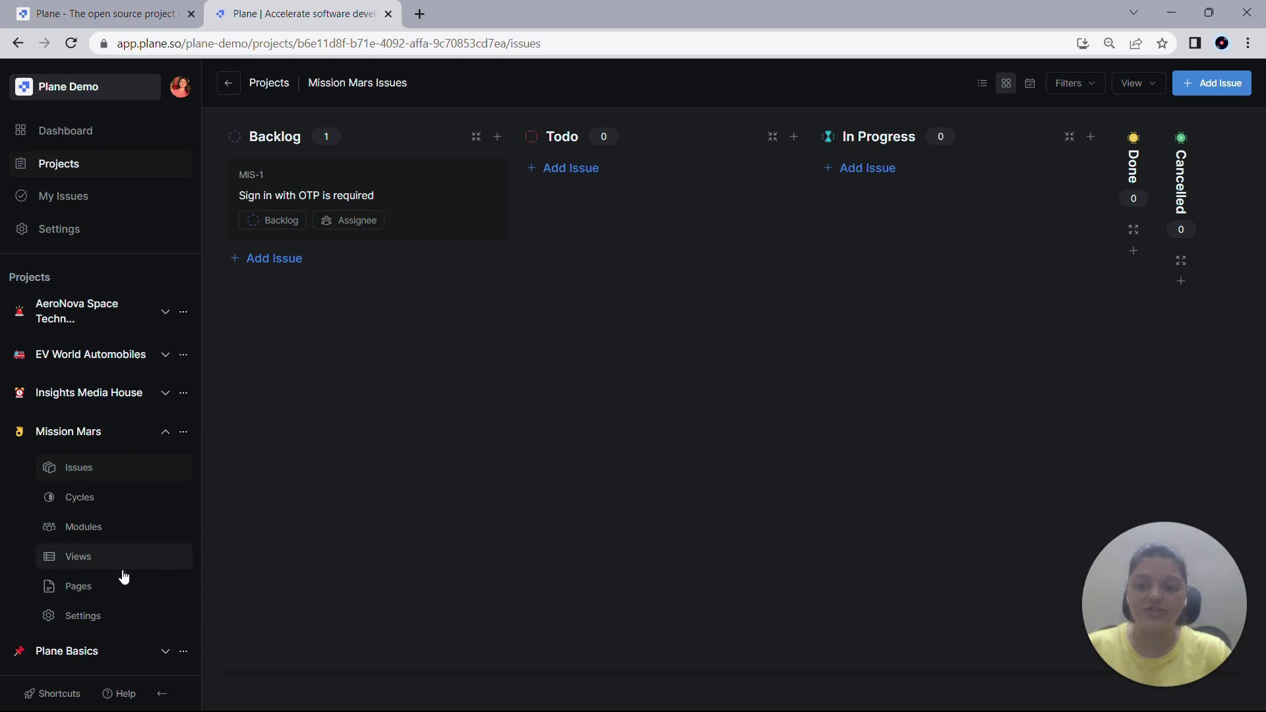
Go to the Mission Mars project settings' States page
click(58, 618)
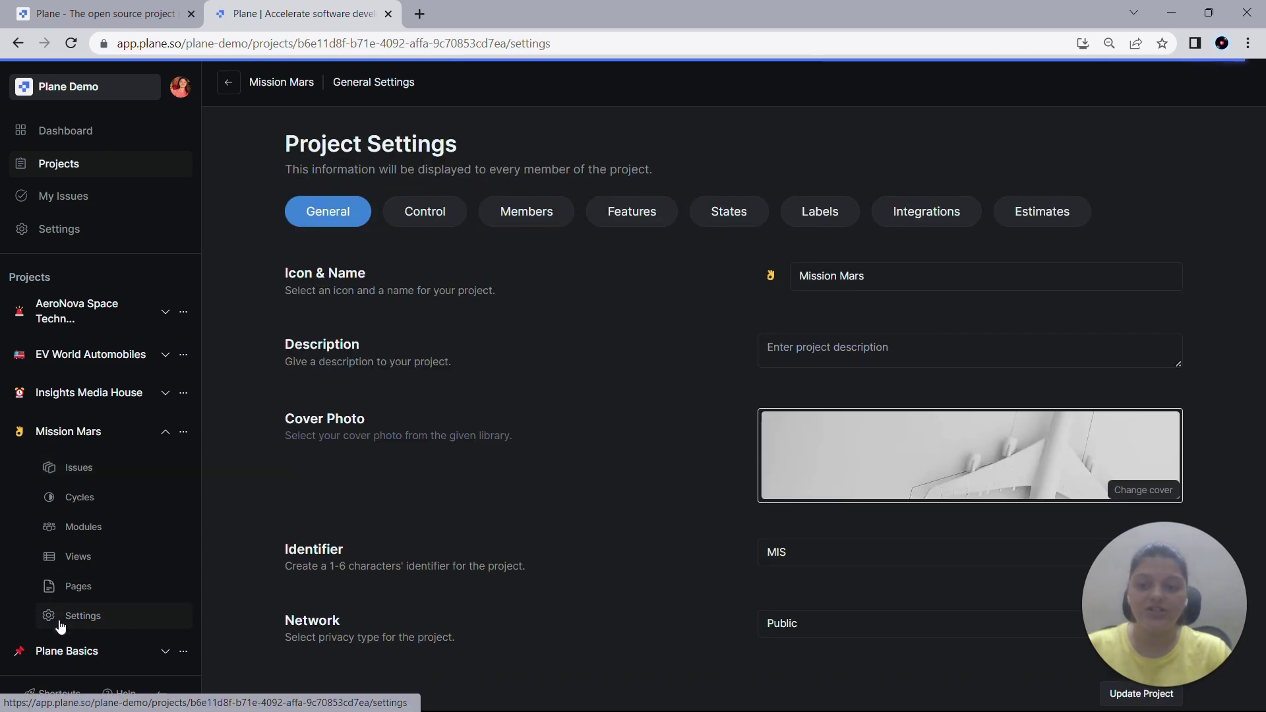
click(759, 212)
scroll(650, 466, down, 1)
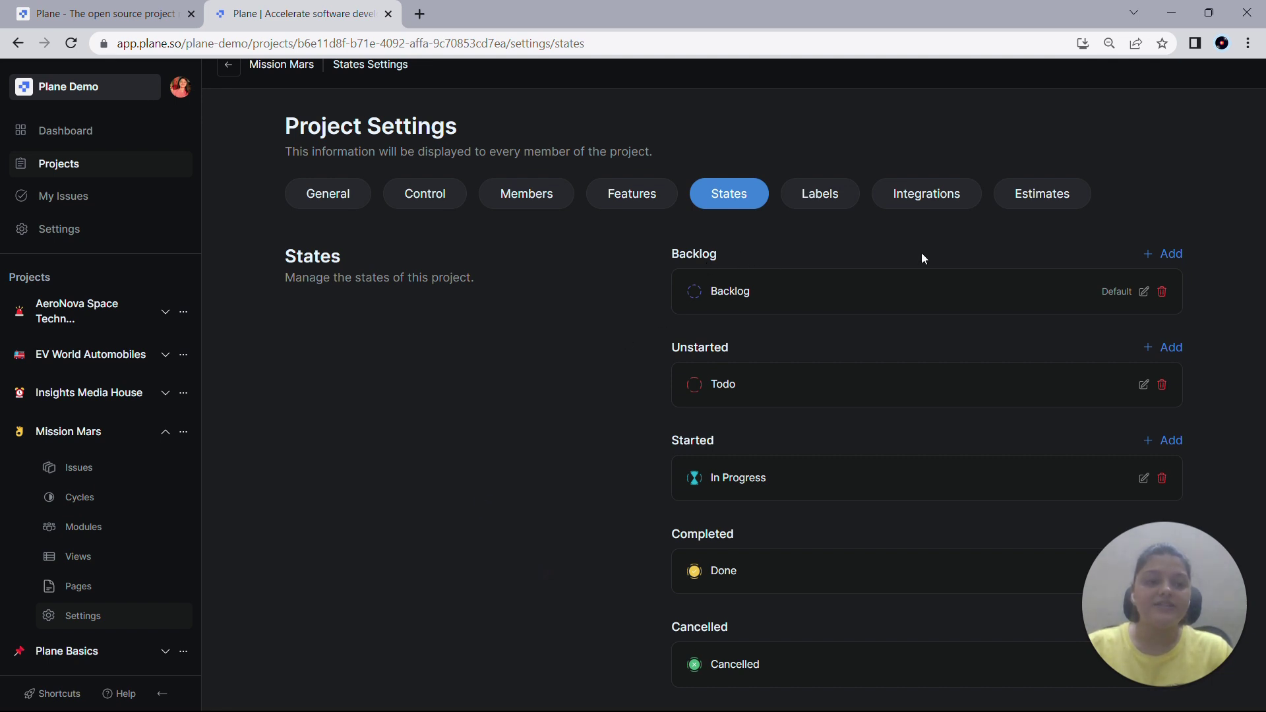
Add Backlog state 'Ideas' described 'This state will be used to list all my issue ideas.'
click(1166, 259)
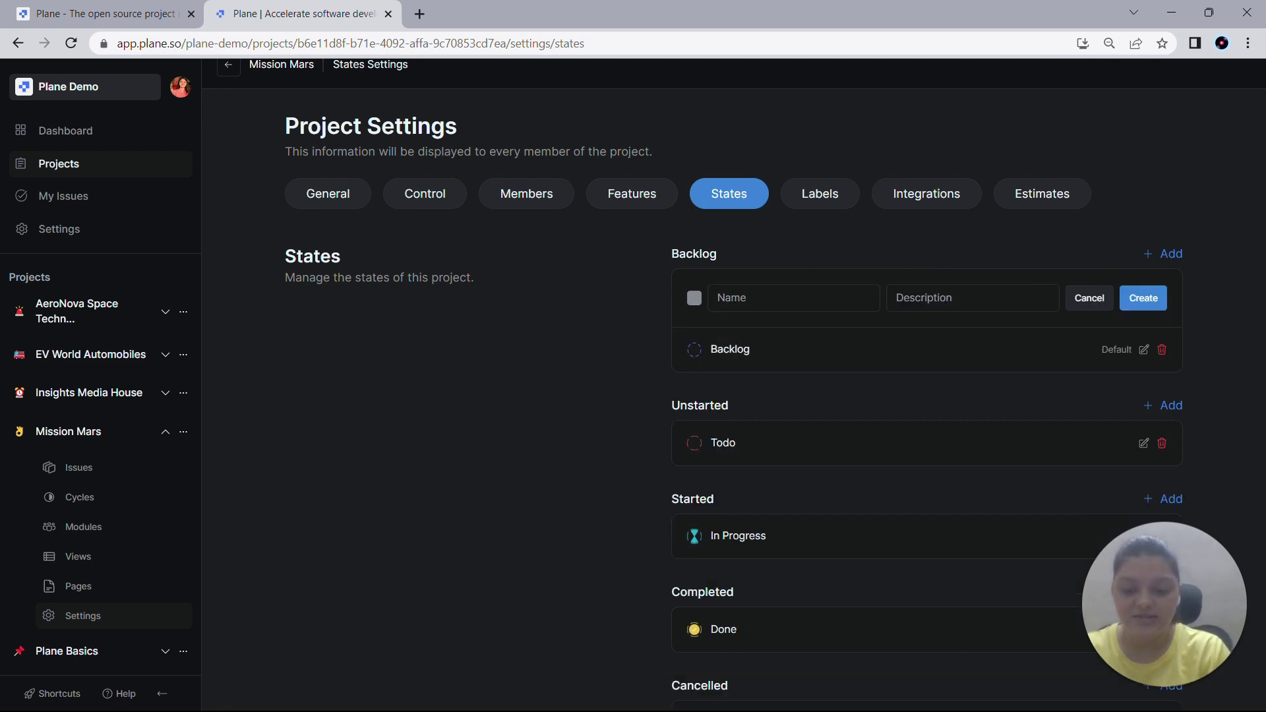
text(Ideas)
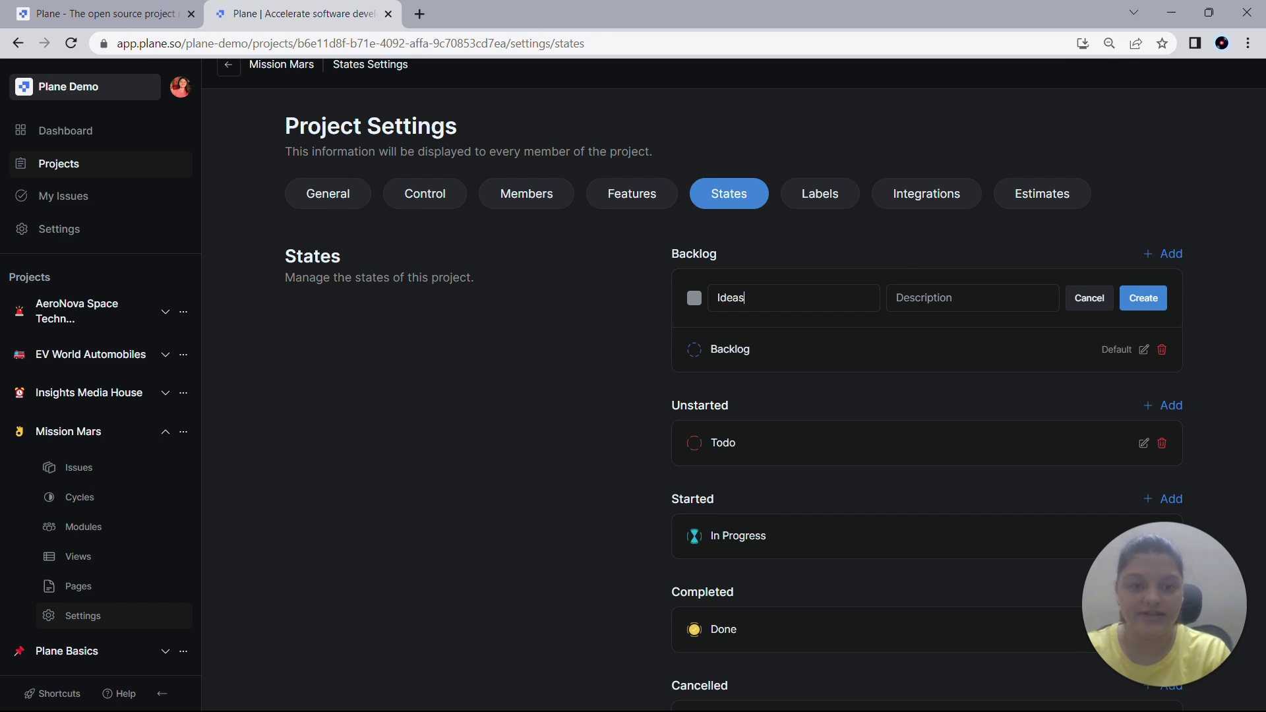
text(Th)
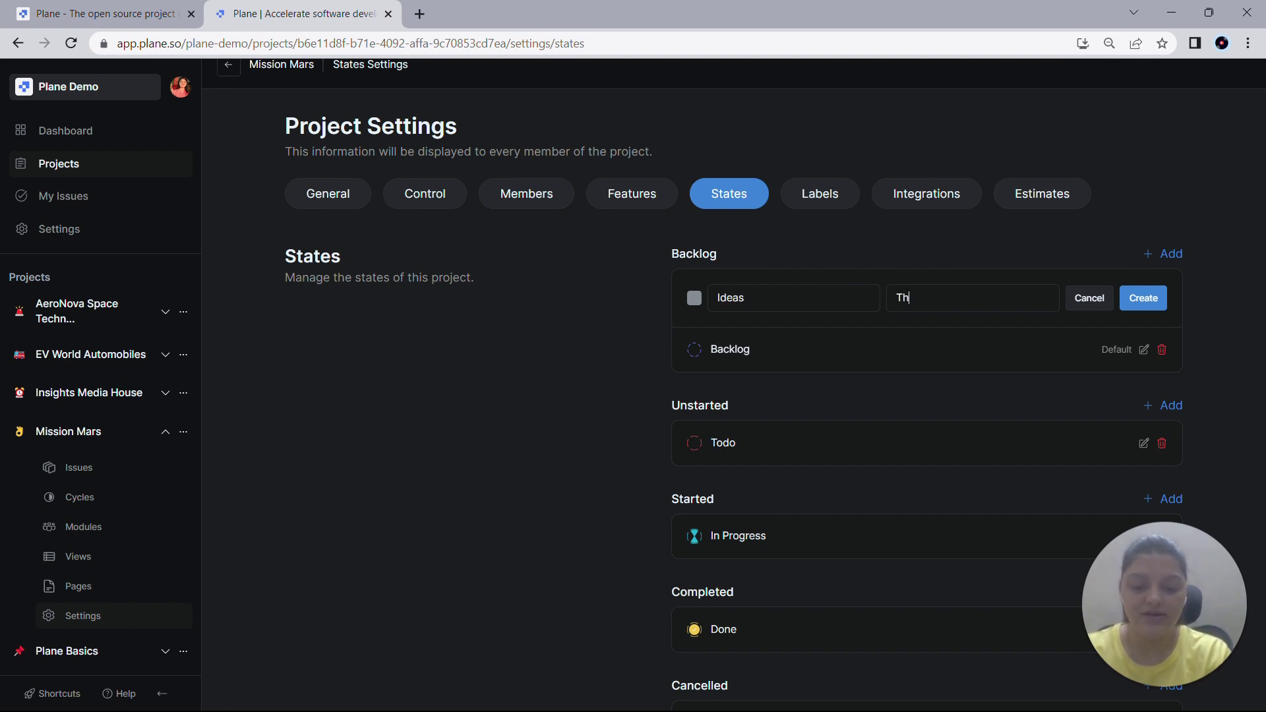
text(is state will be used to )
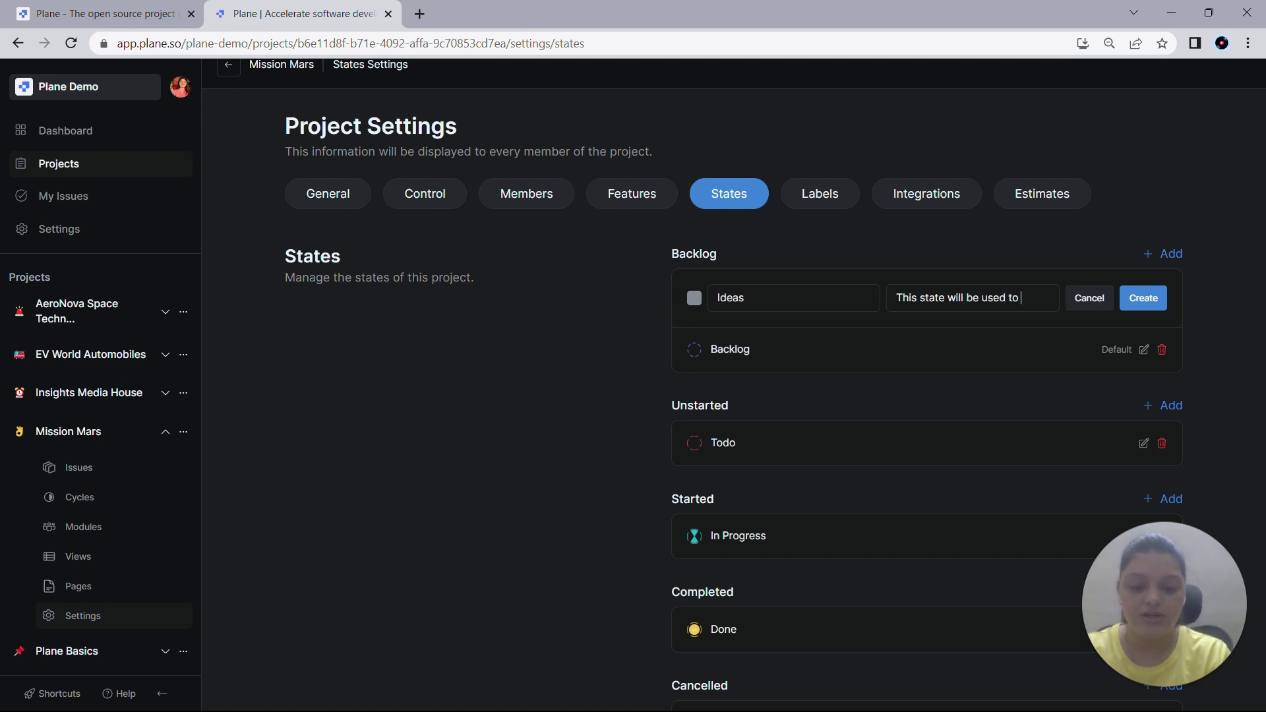
text(list all m)
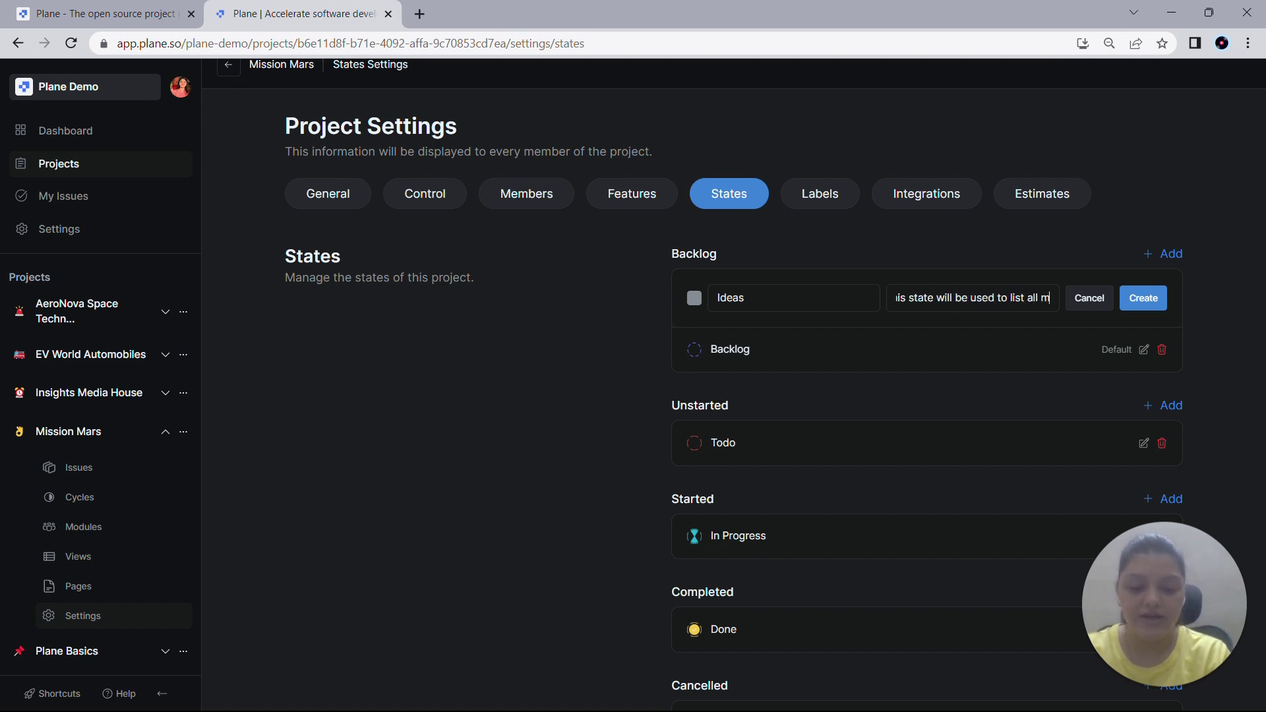
text(y issue ide)
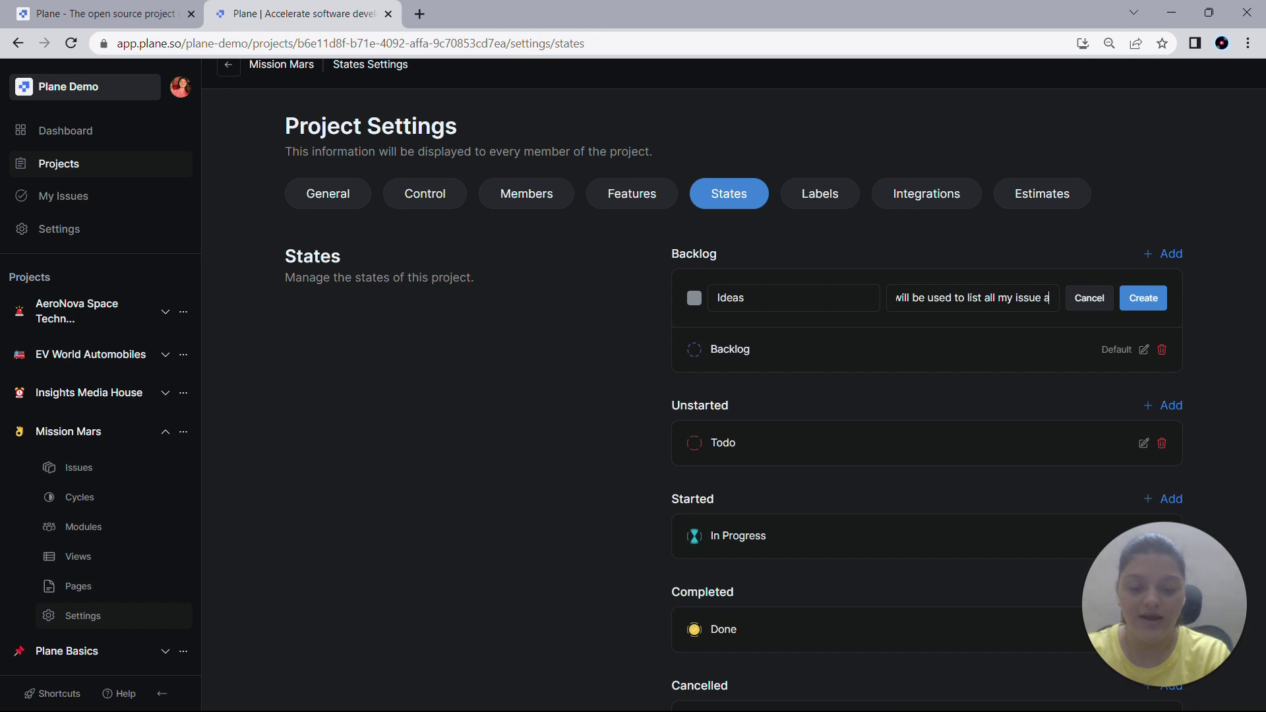
text(as.)
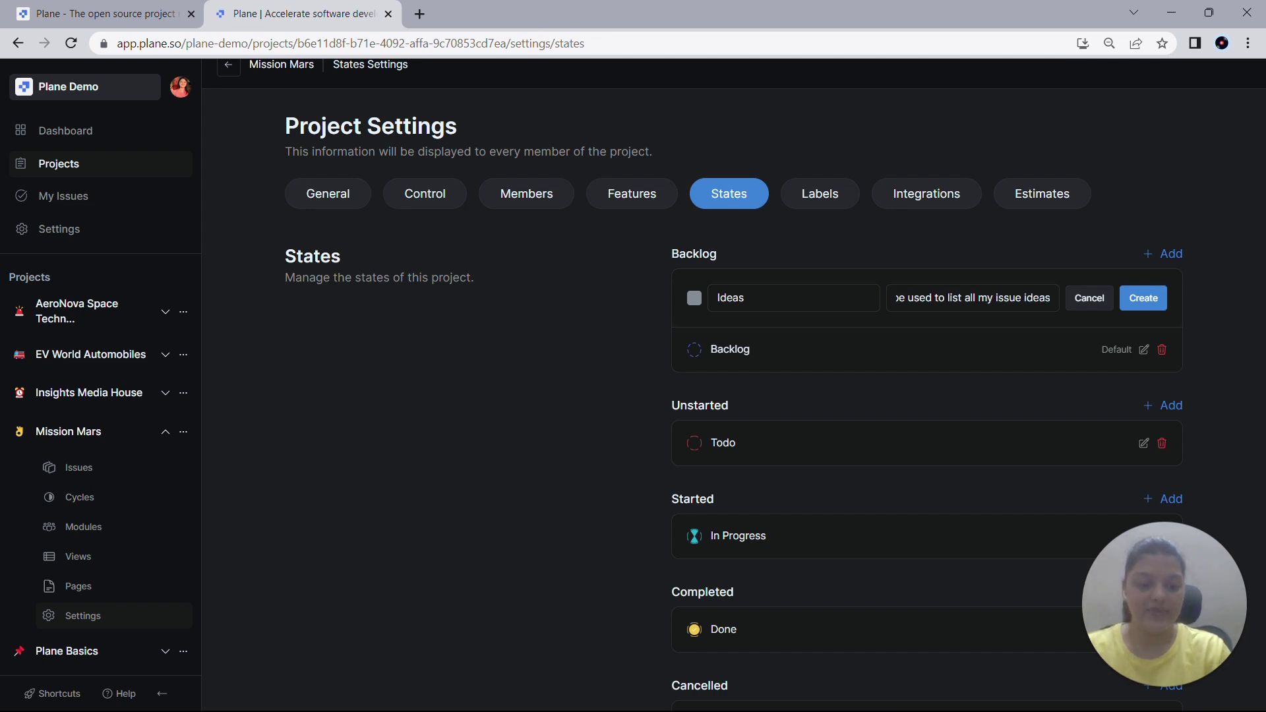
click(1140, 302)
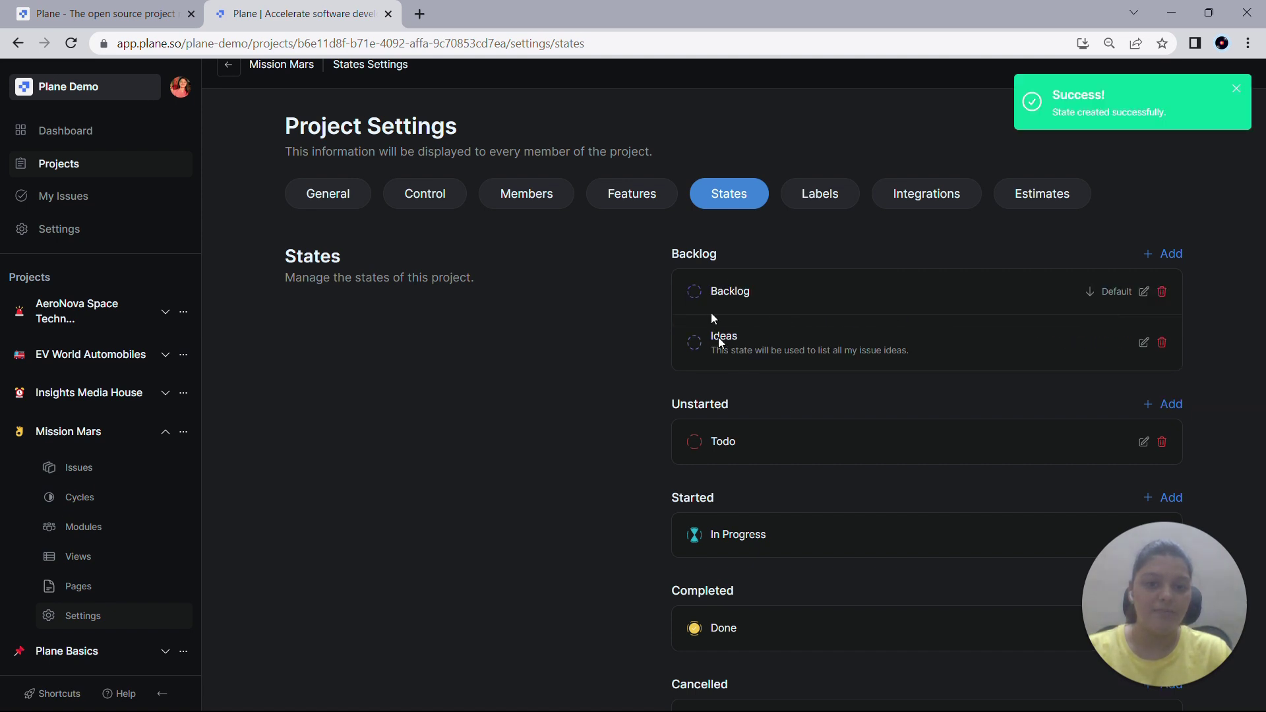
Add Backlog state 'Iceberg' described as listing issues with uncertain priorities
click(1167, 254)
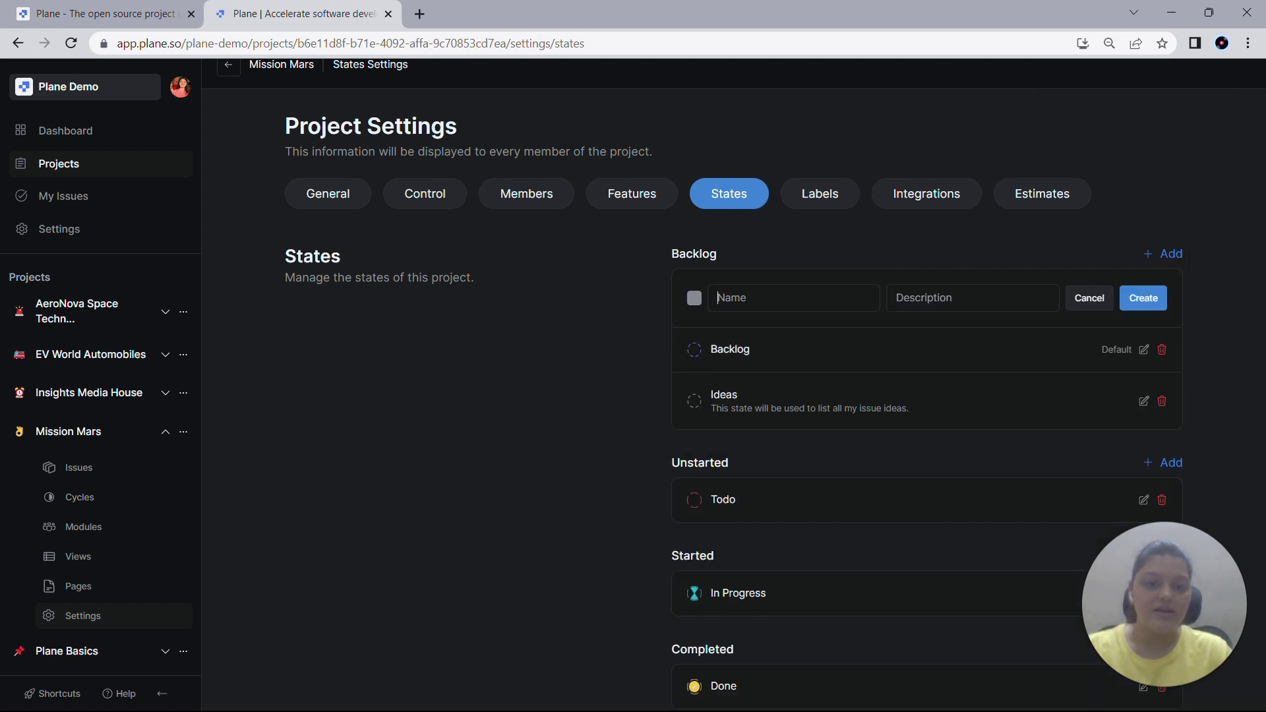
text(I)
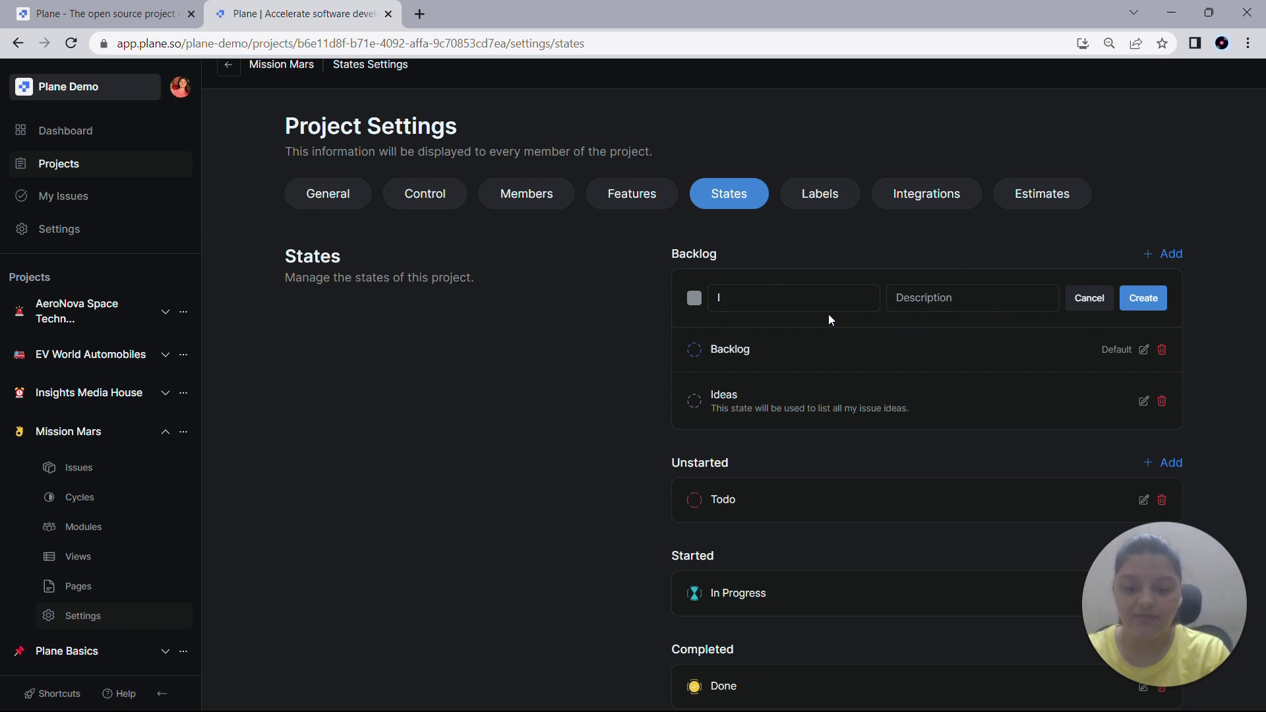
text(ceberg)
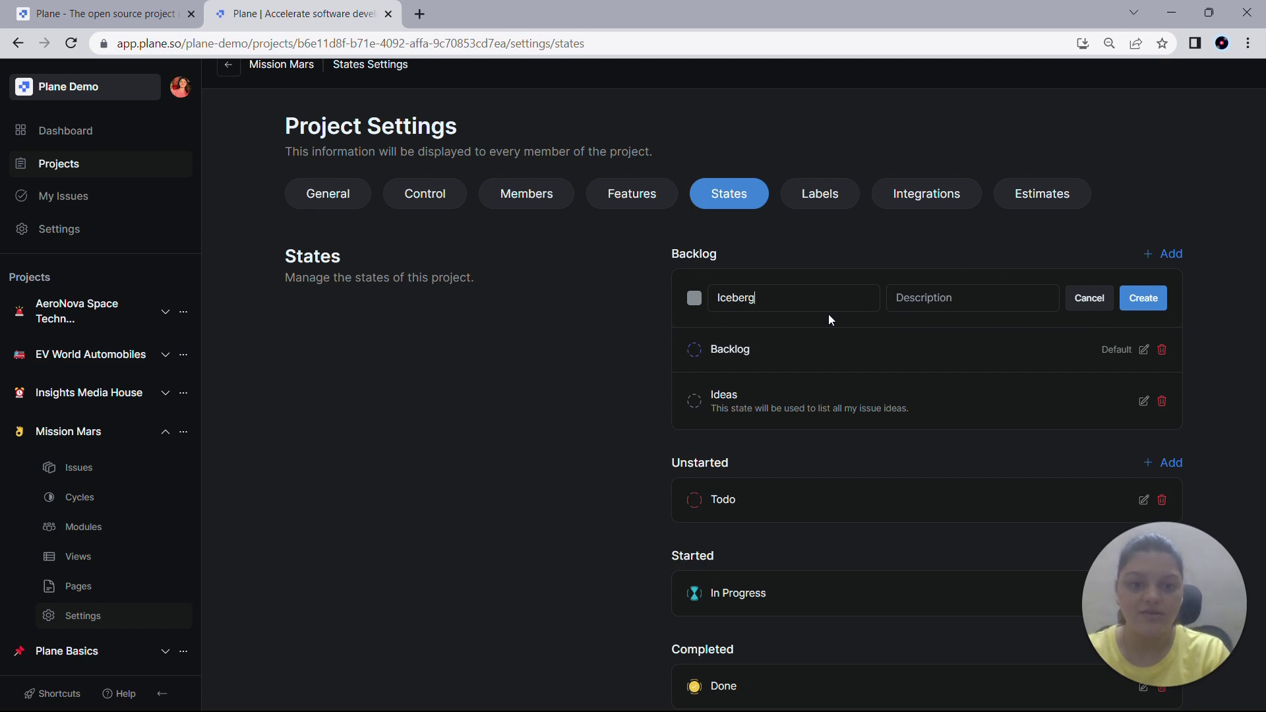
text(This )
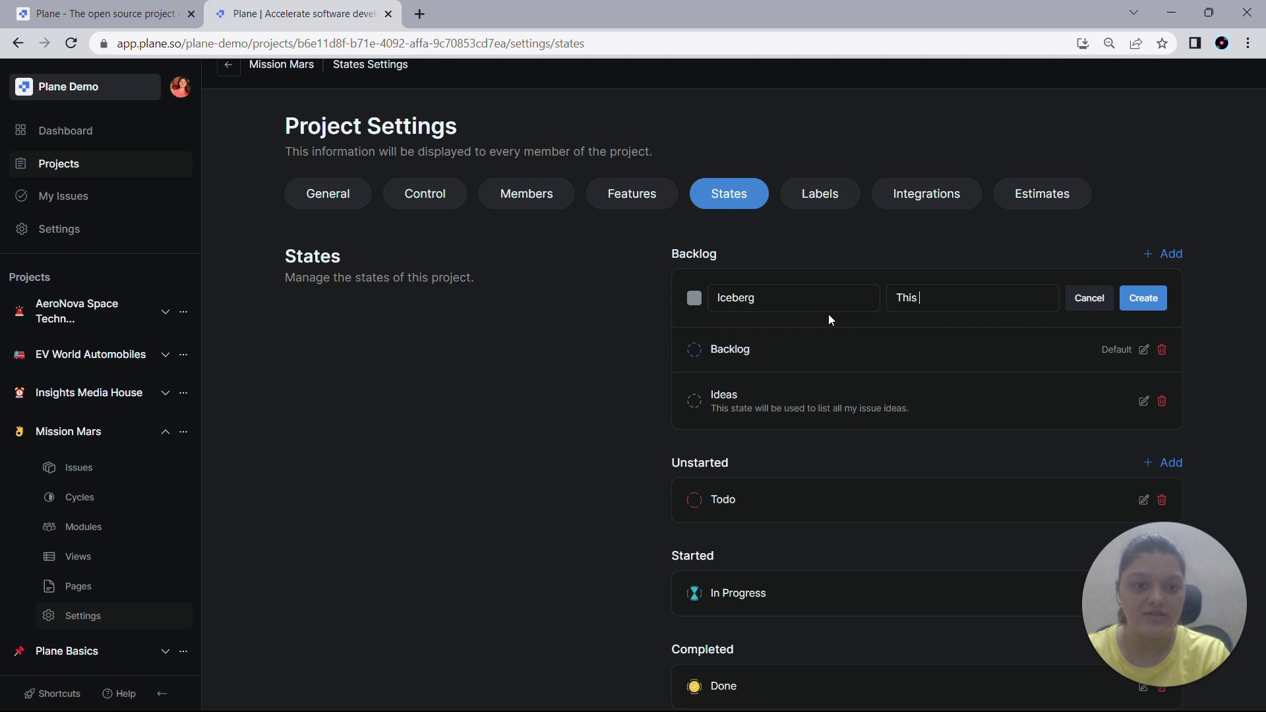
text(state will be u)
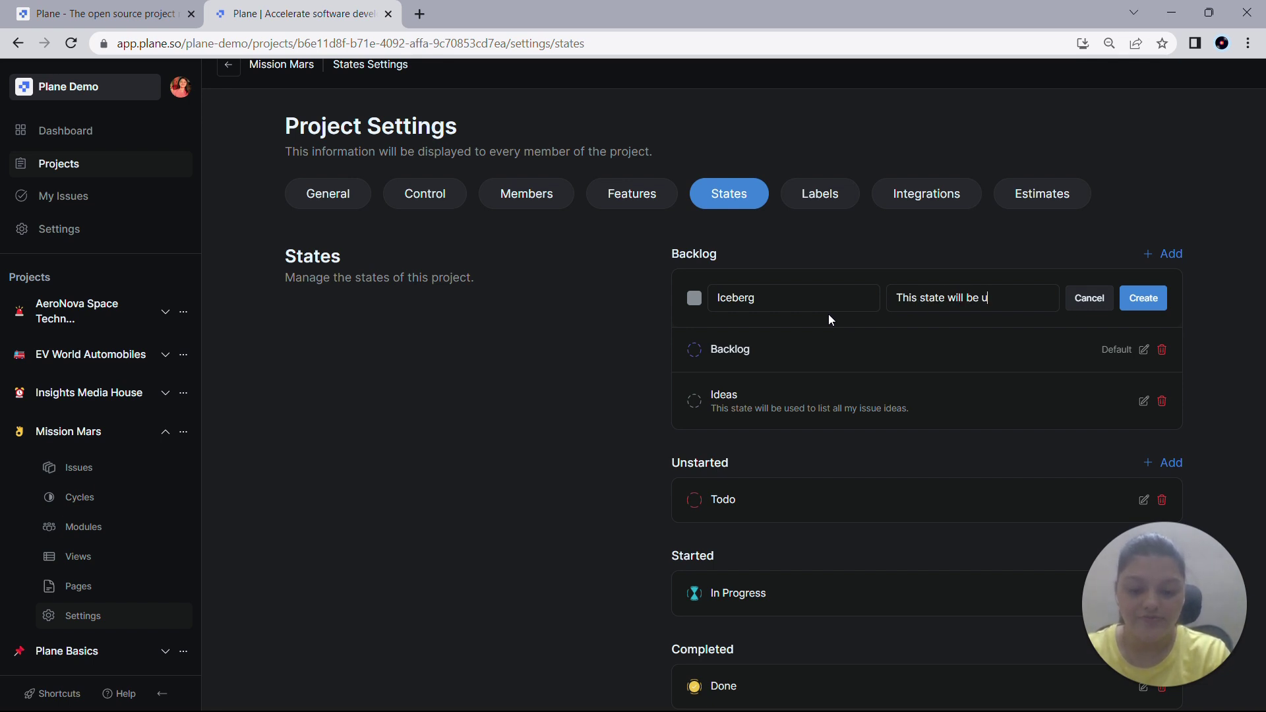
text(sed to list issues tha)
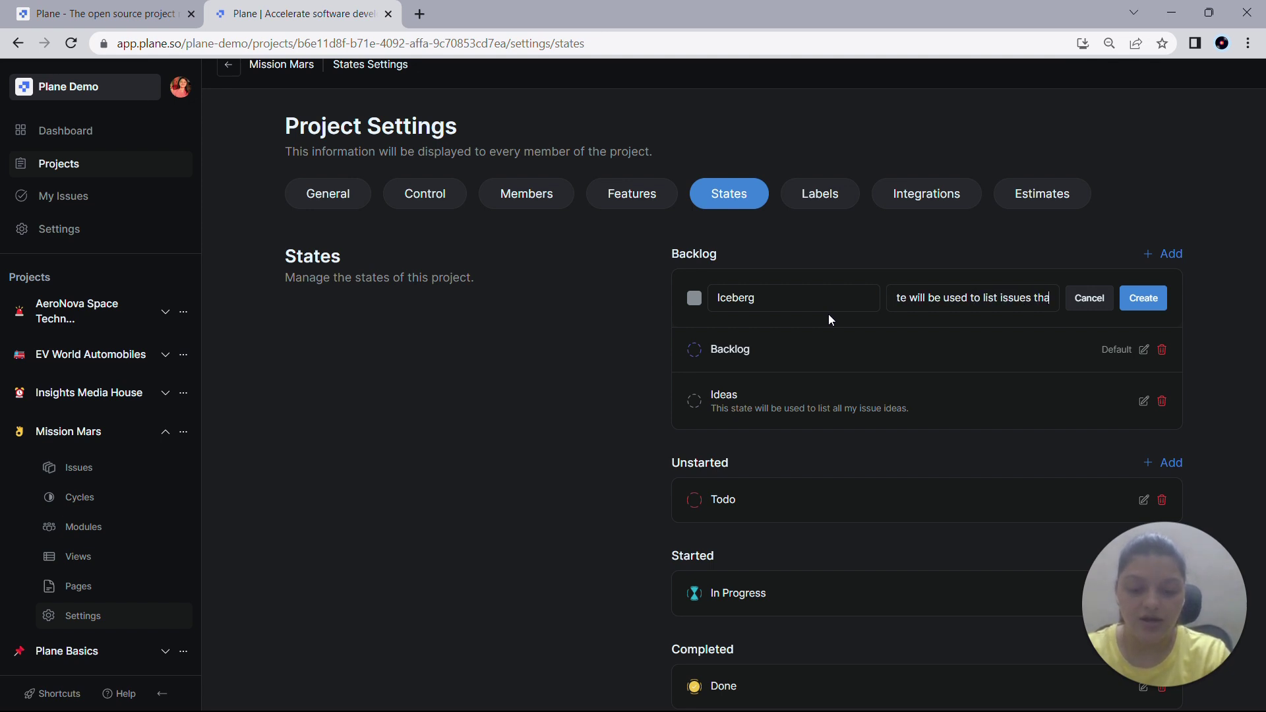
text(t I am unsu)
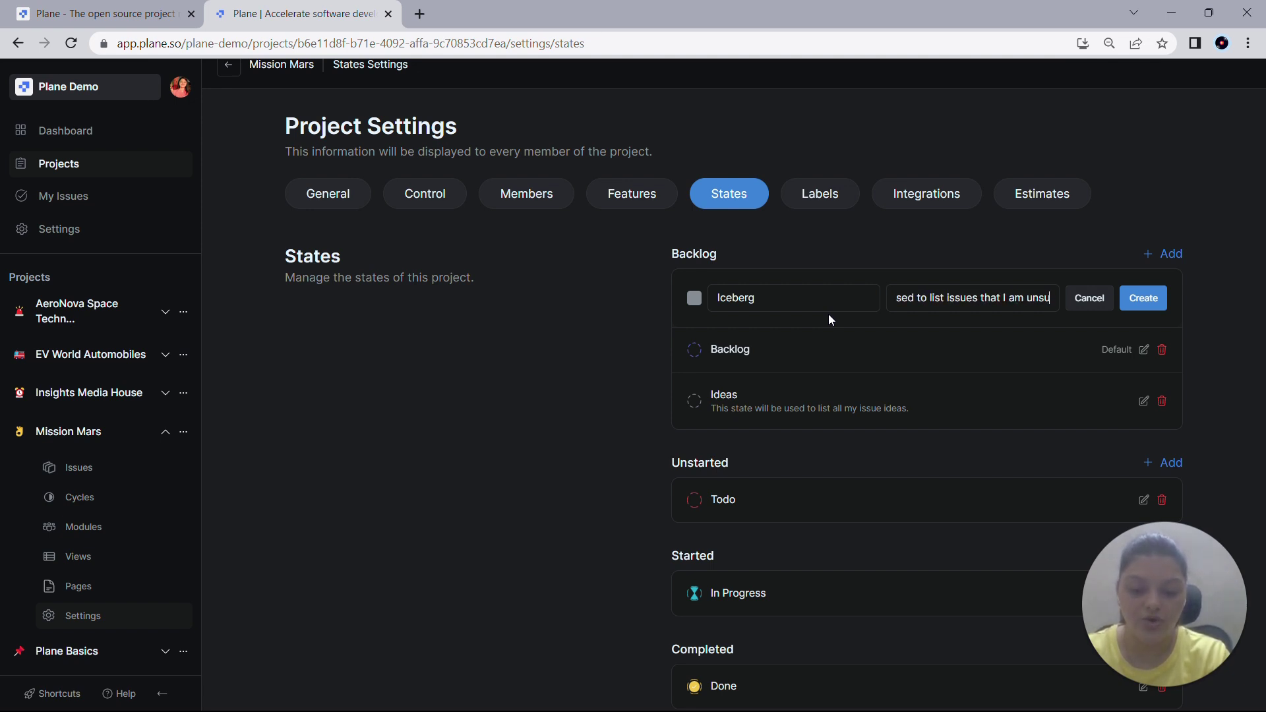
text(re about the)
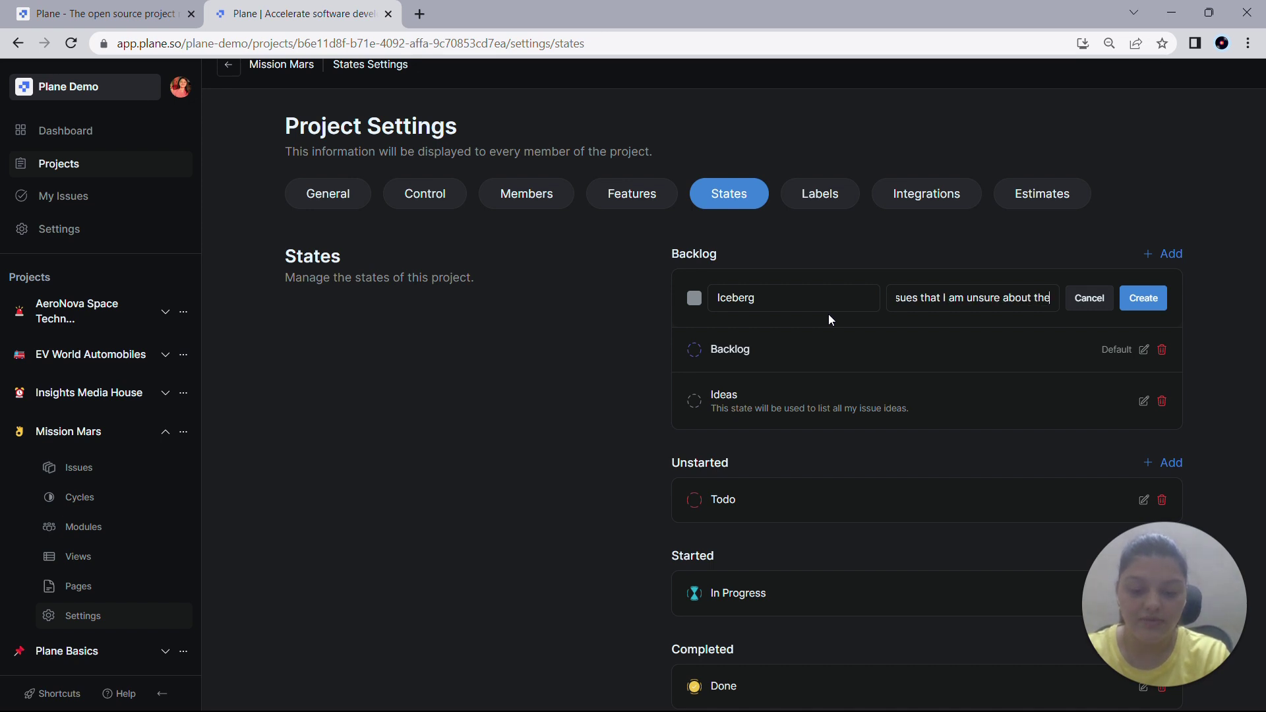
text( priorit)
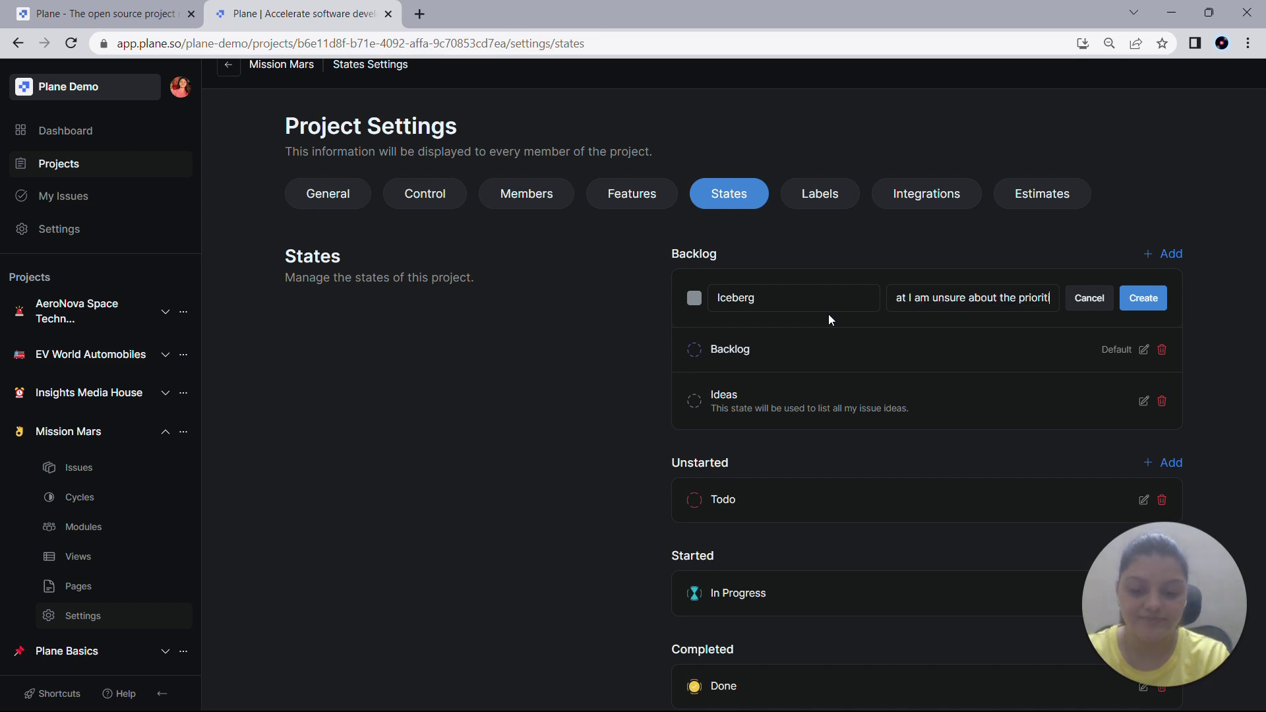
text(ies of them)
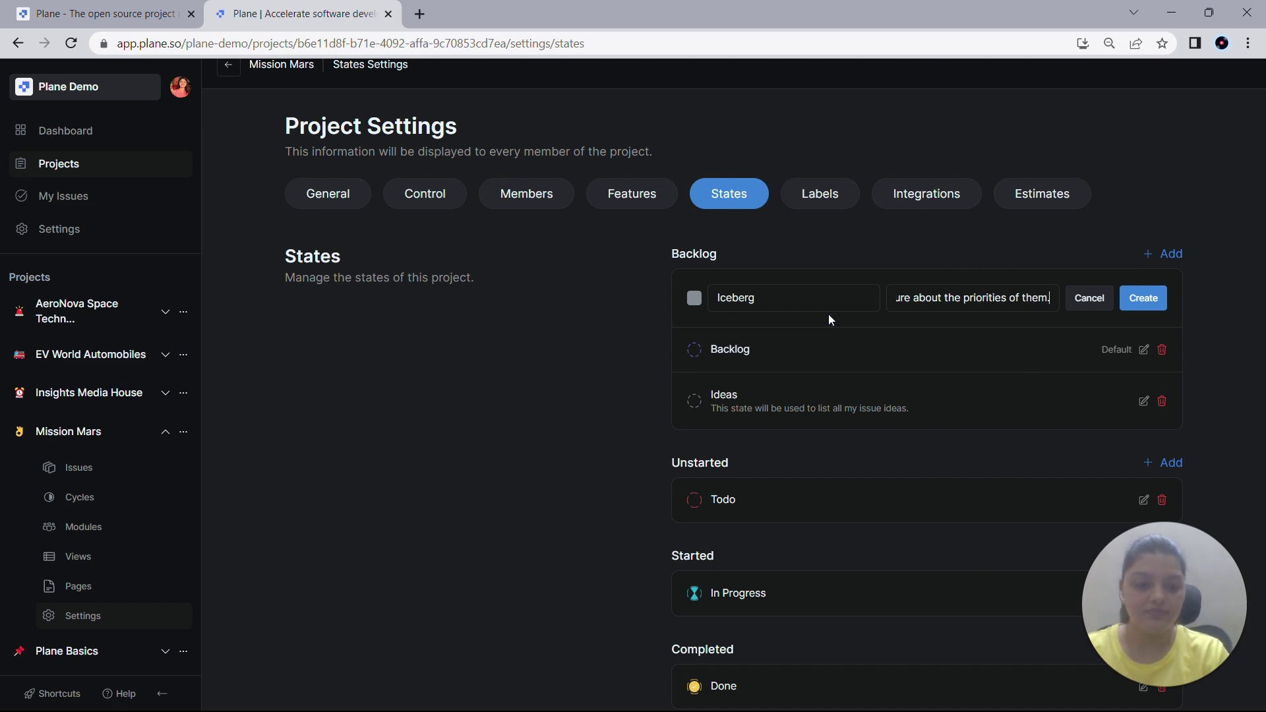
text(.)
click(1133, 303)
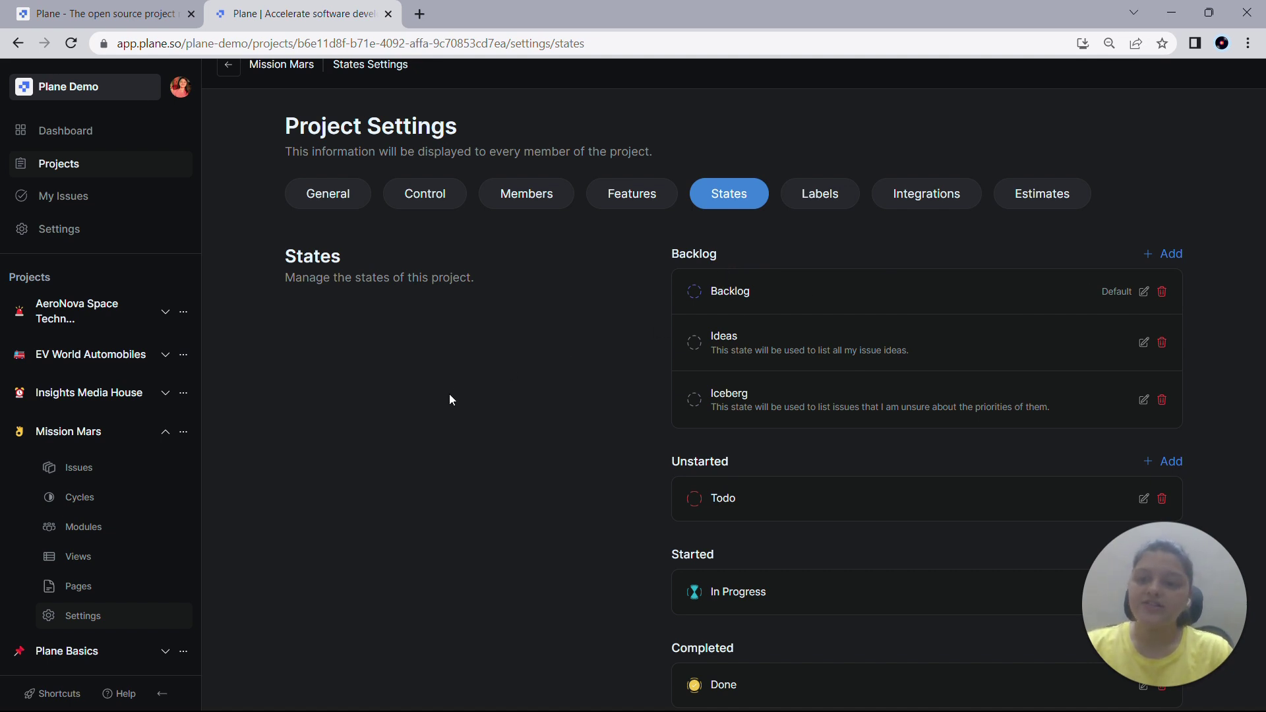
Show the Mission Mars issues in the list layout grouped by state
click(151, 475)
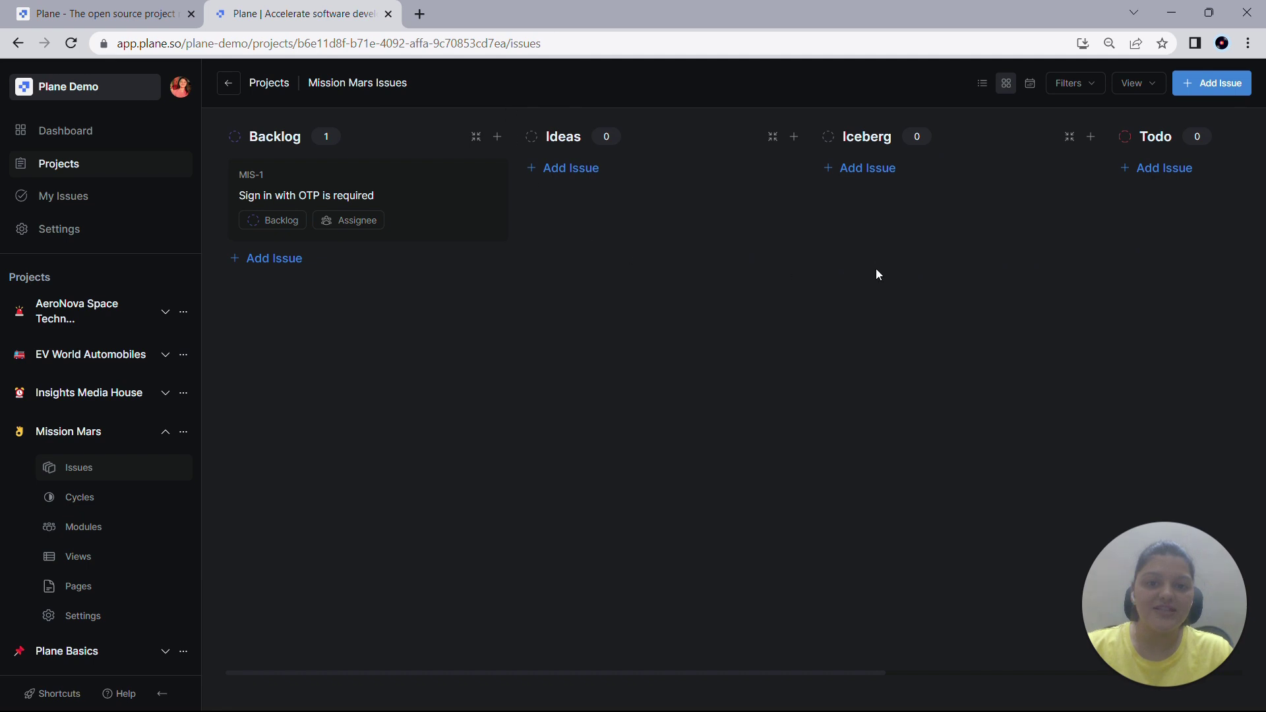
click(982, 85)
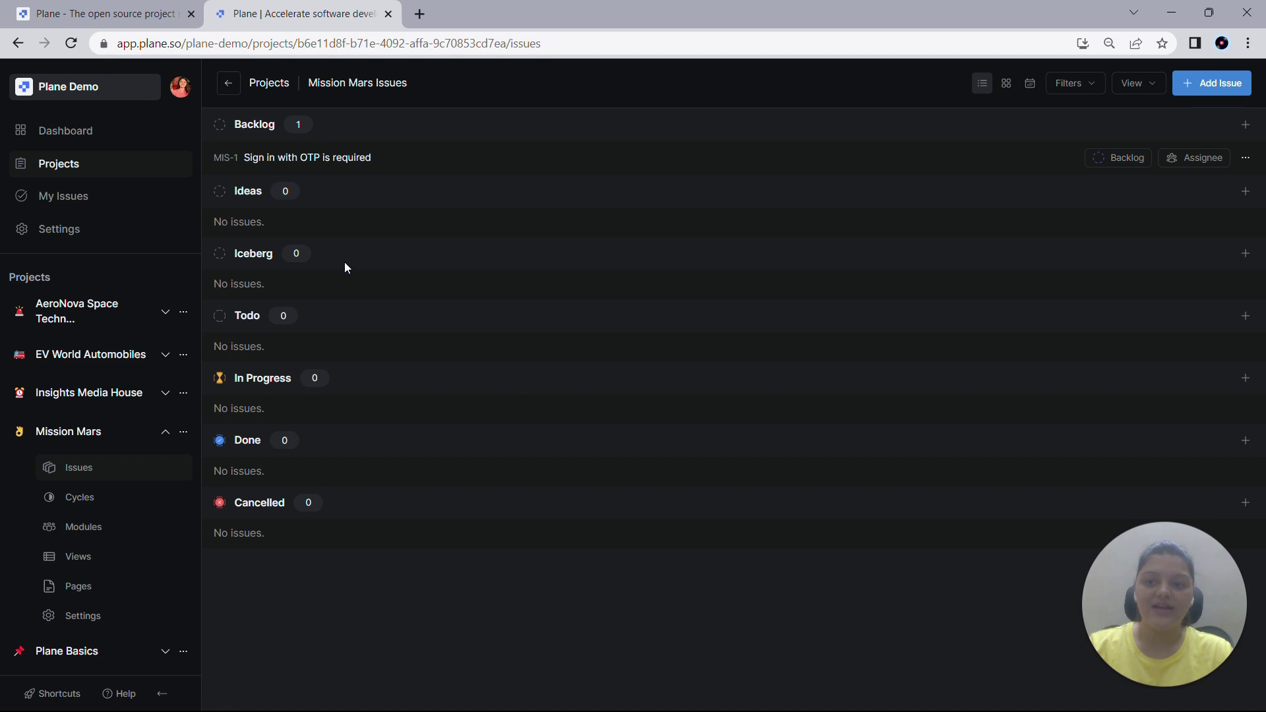
Reopen the Mission Mars States settings and scroll down to the Completed group
click(118, 626)
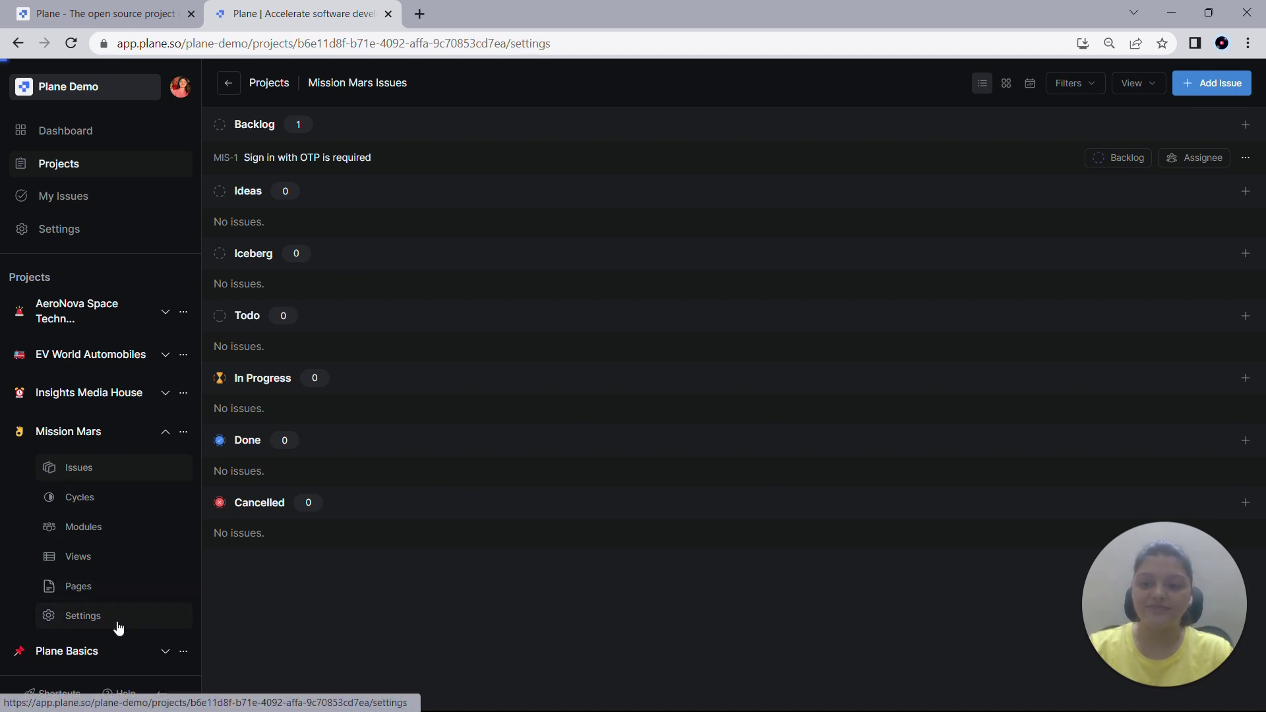
click(740, 214)
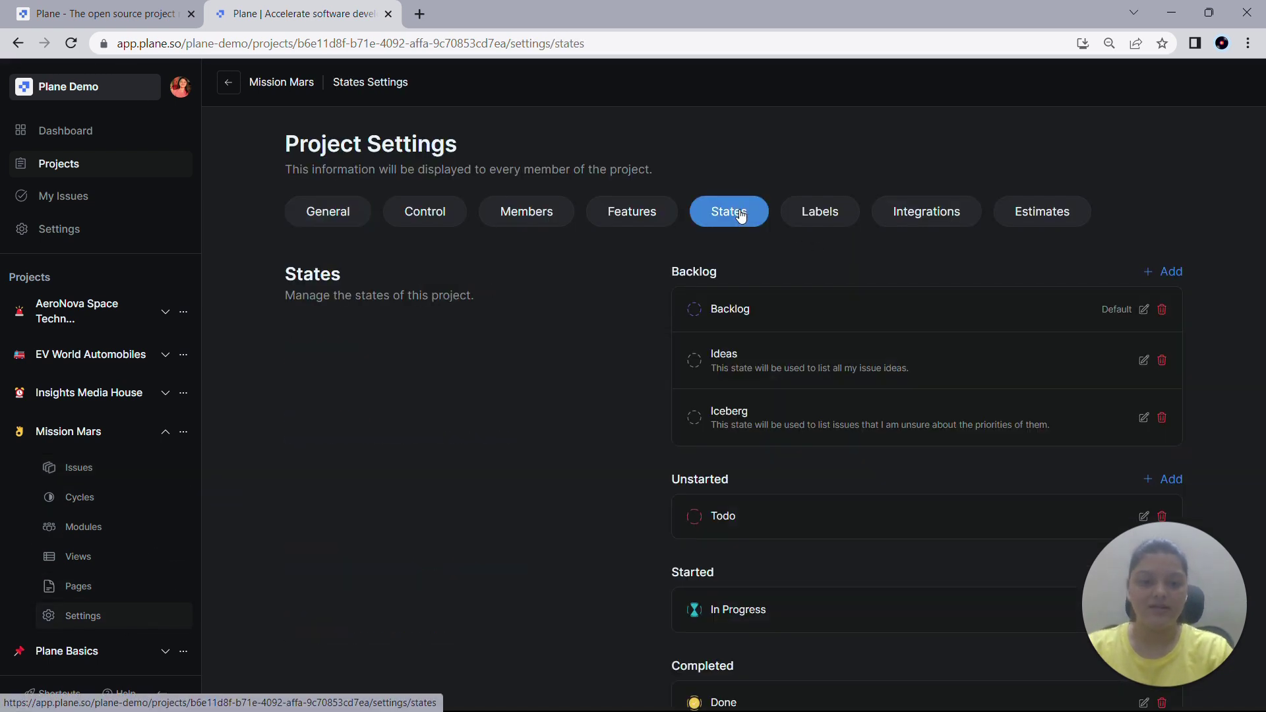
scroll(727, 333, down, 2)
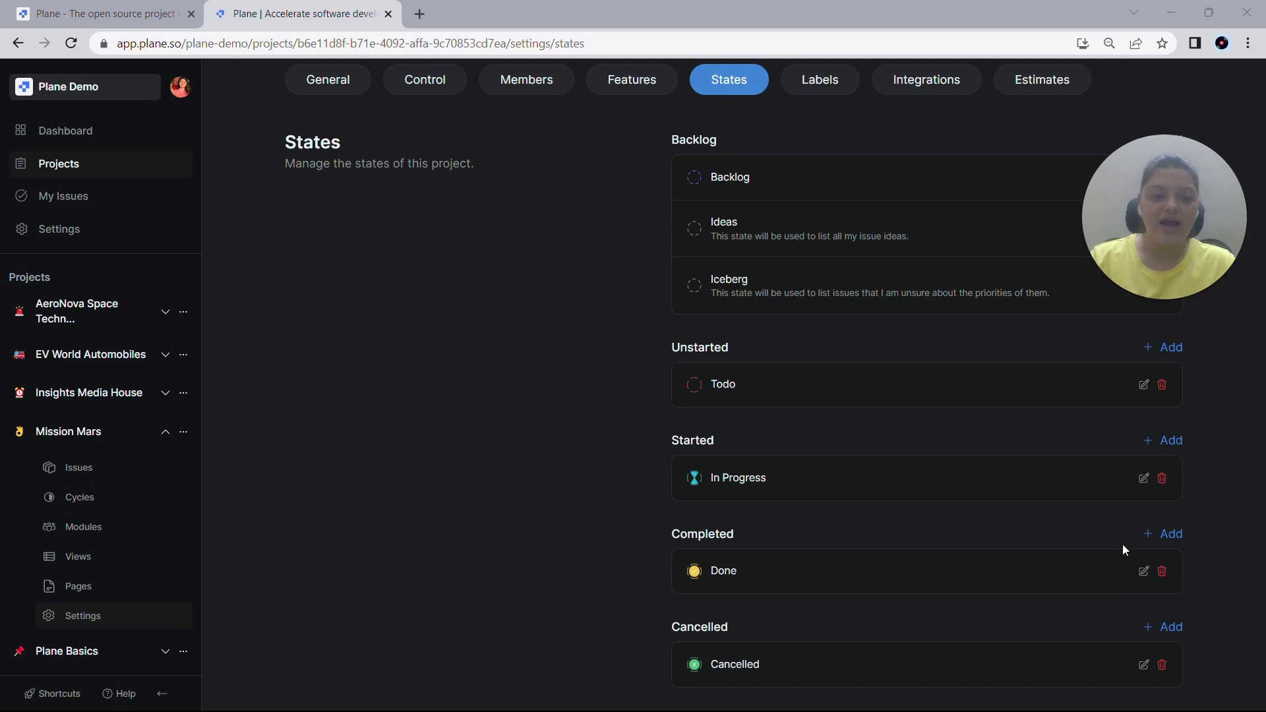
mouse_move(1152, 566)
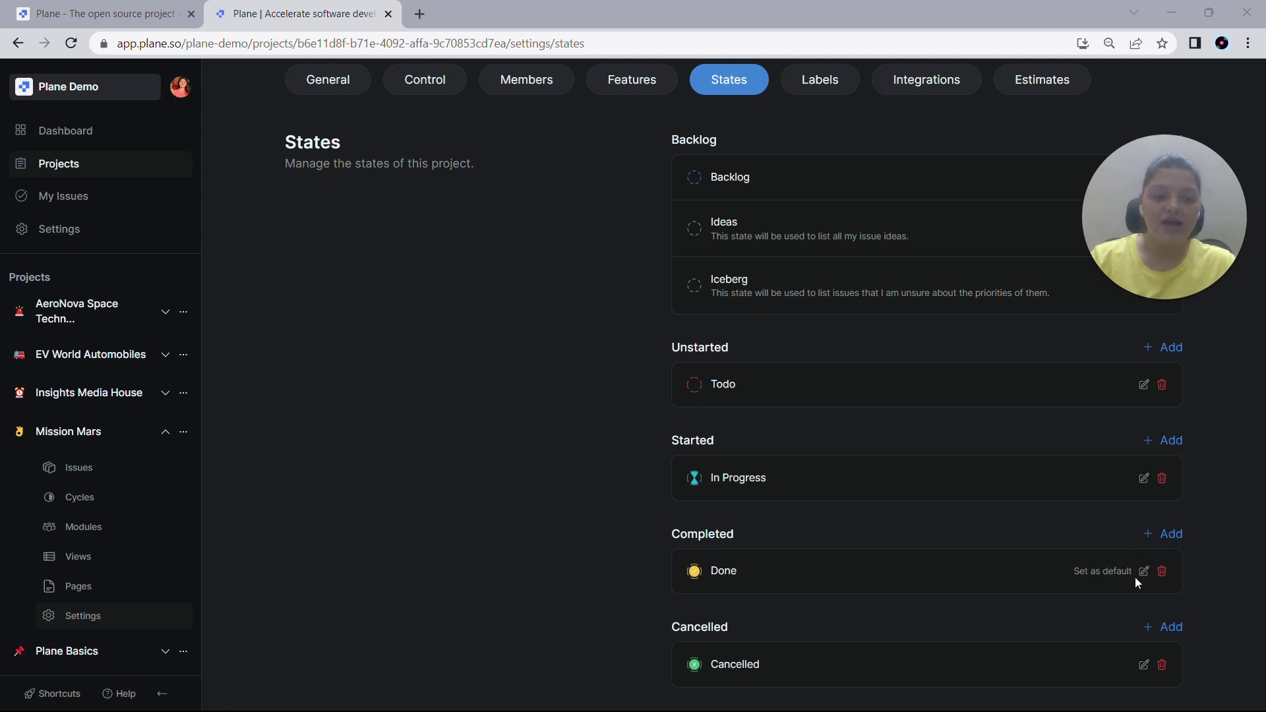
Add a Testing state to the Completed group and delete the Done state
click(1170, 545)
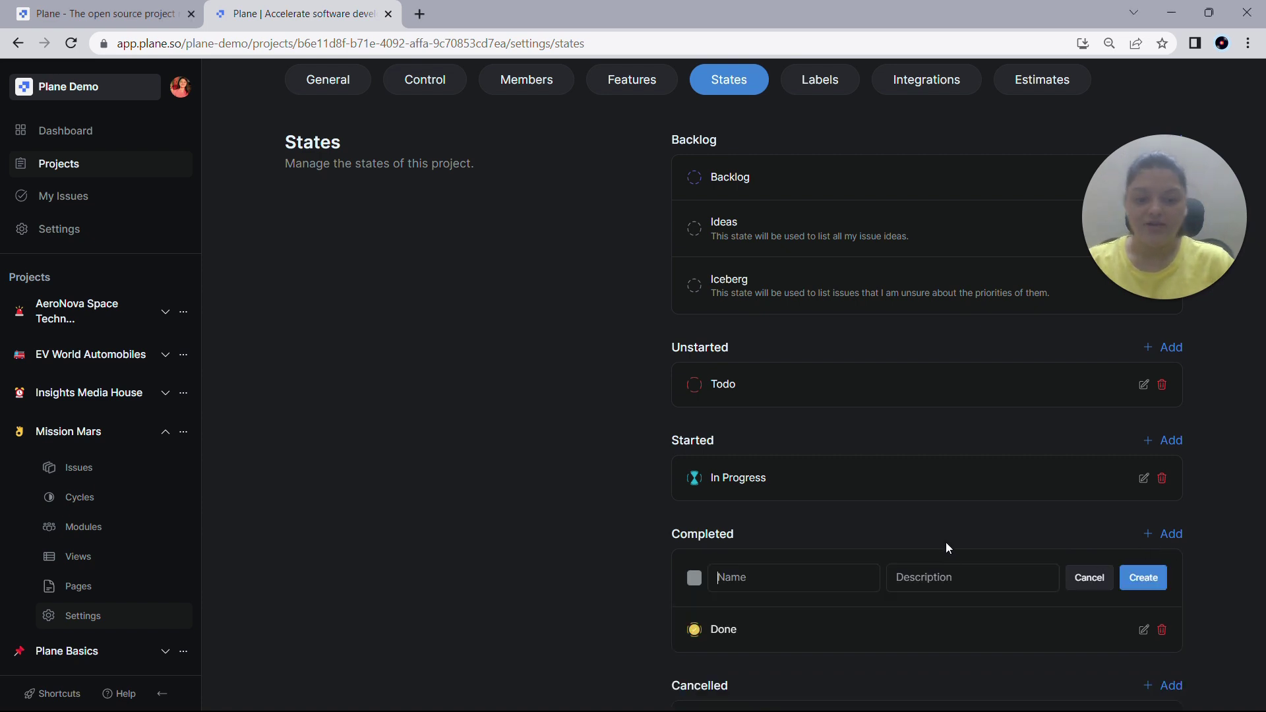
text(Testing)
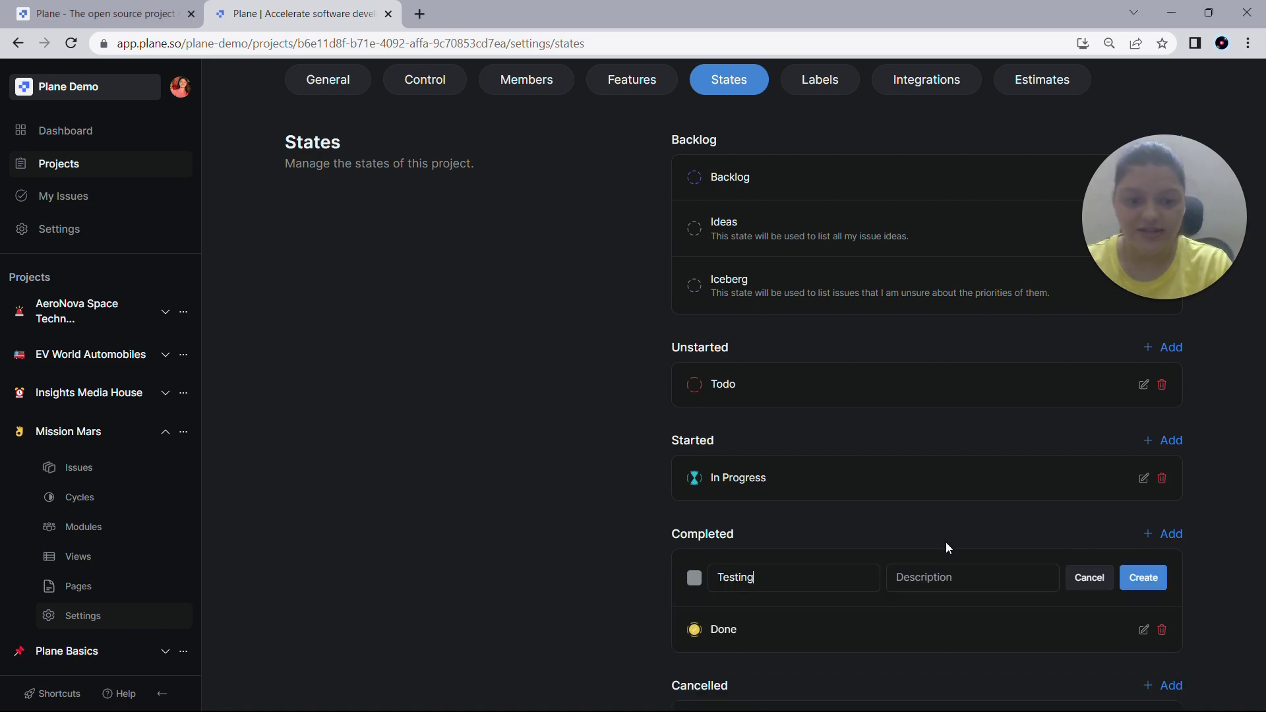
click(1151, 578)
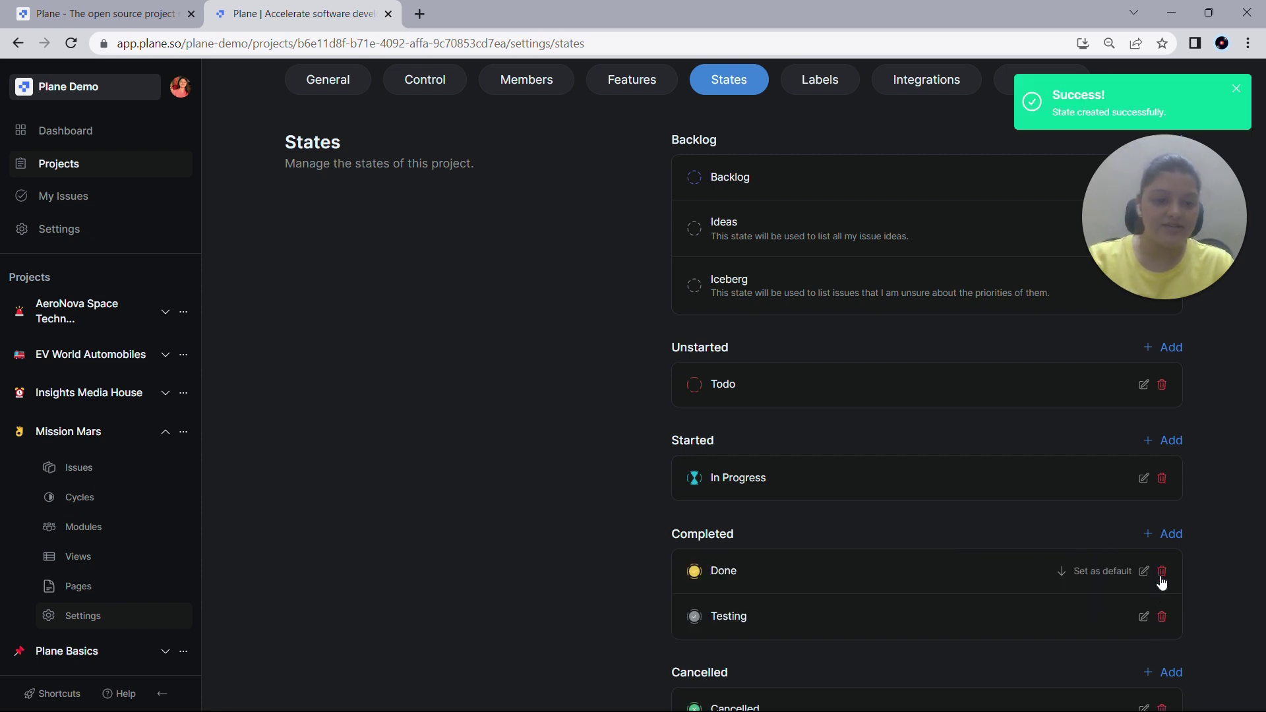
click(1161, 573)
click(825, 427)
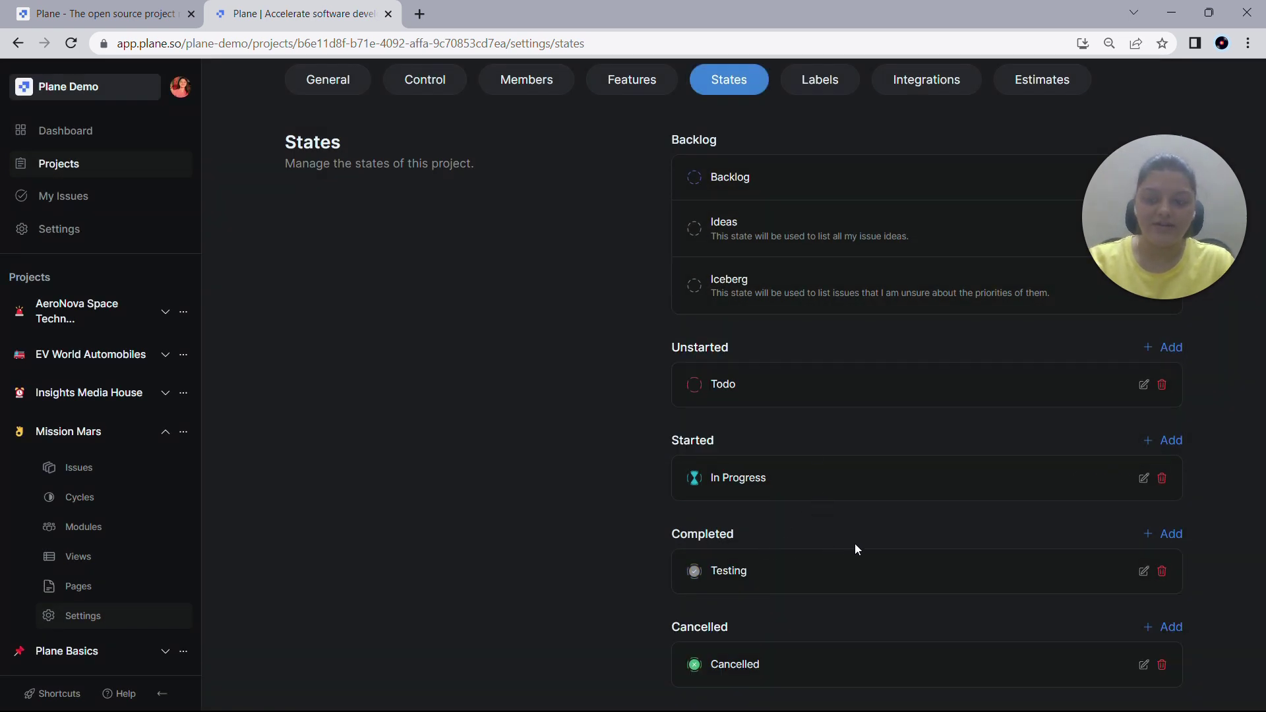
Add a light green Staging state to the Completed group
click(1173, 534)
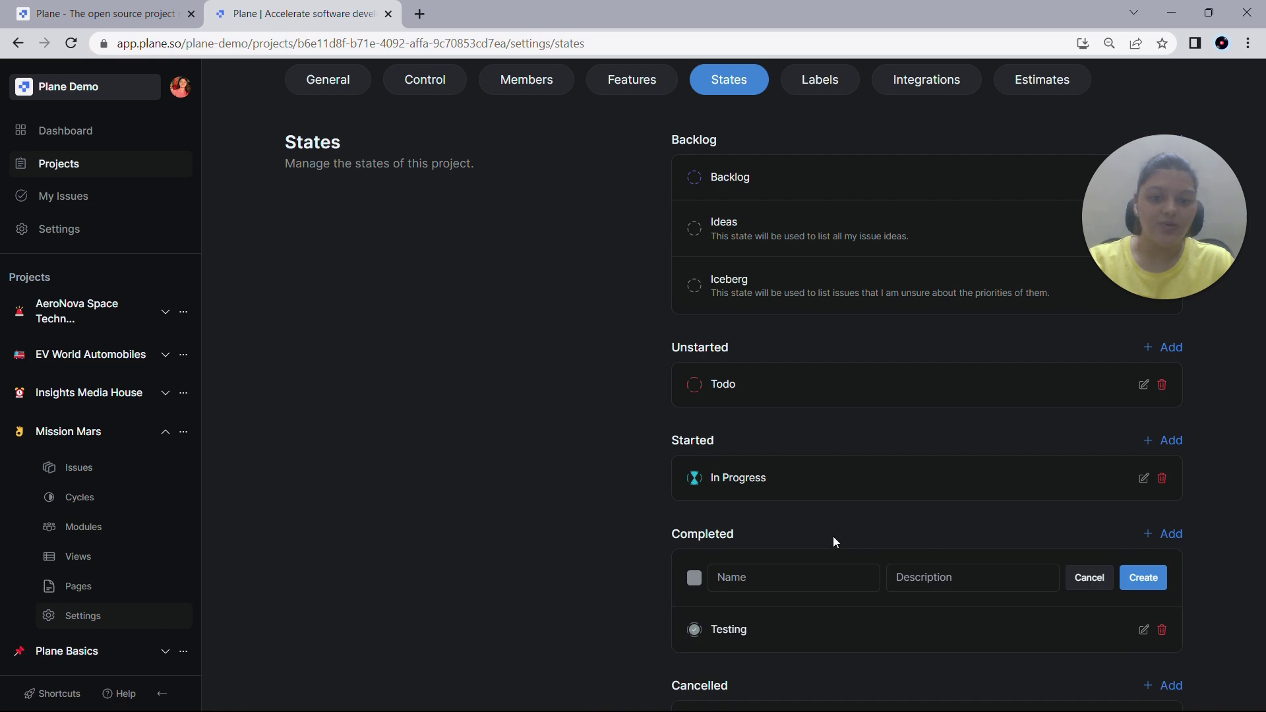
text(Staging)
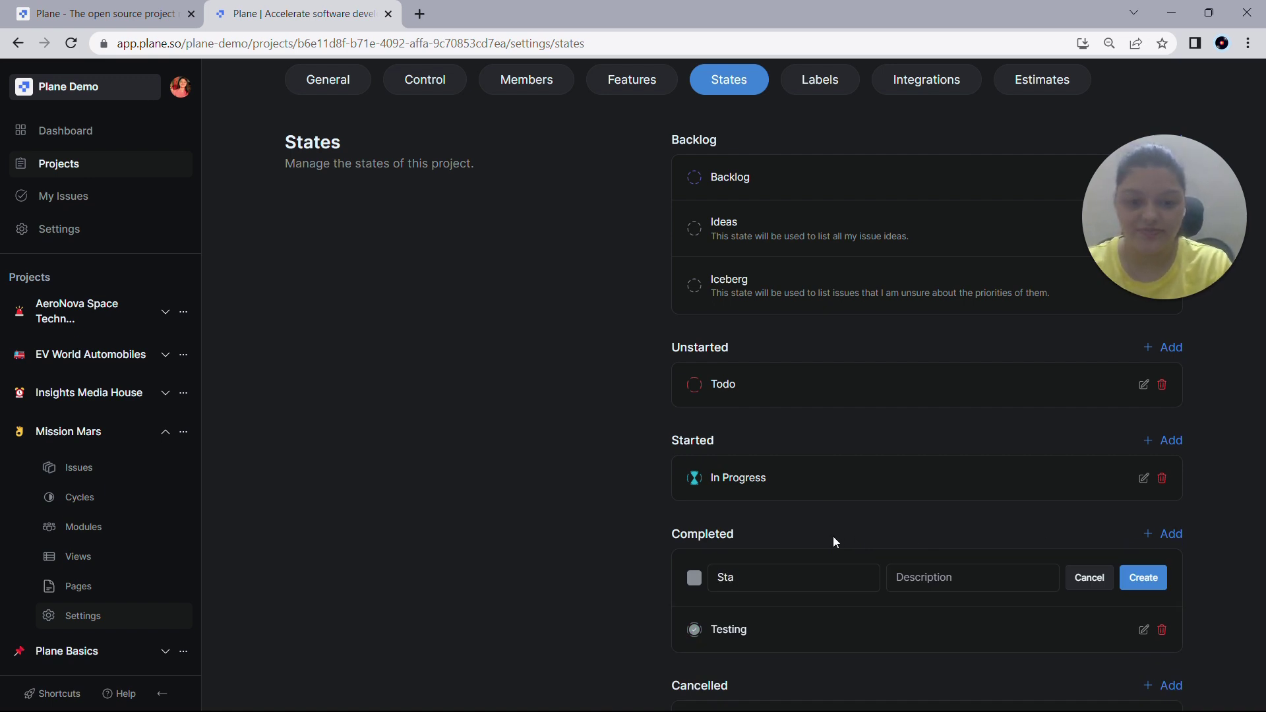
click(694, 577)
click(763, 618)
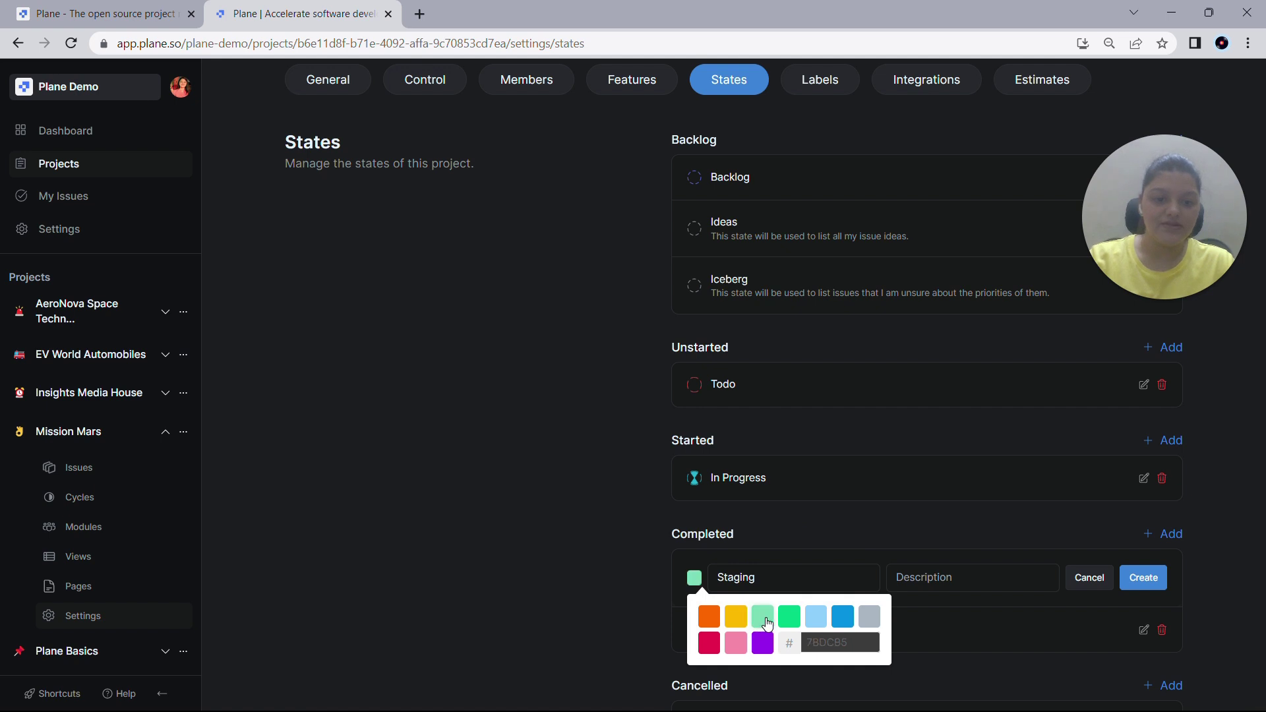
click(1143, 581)
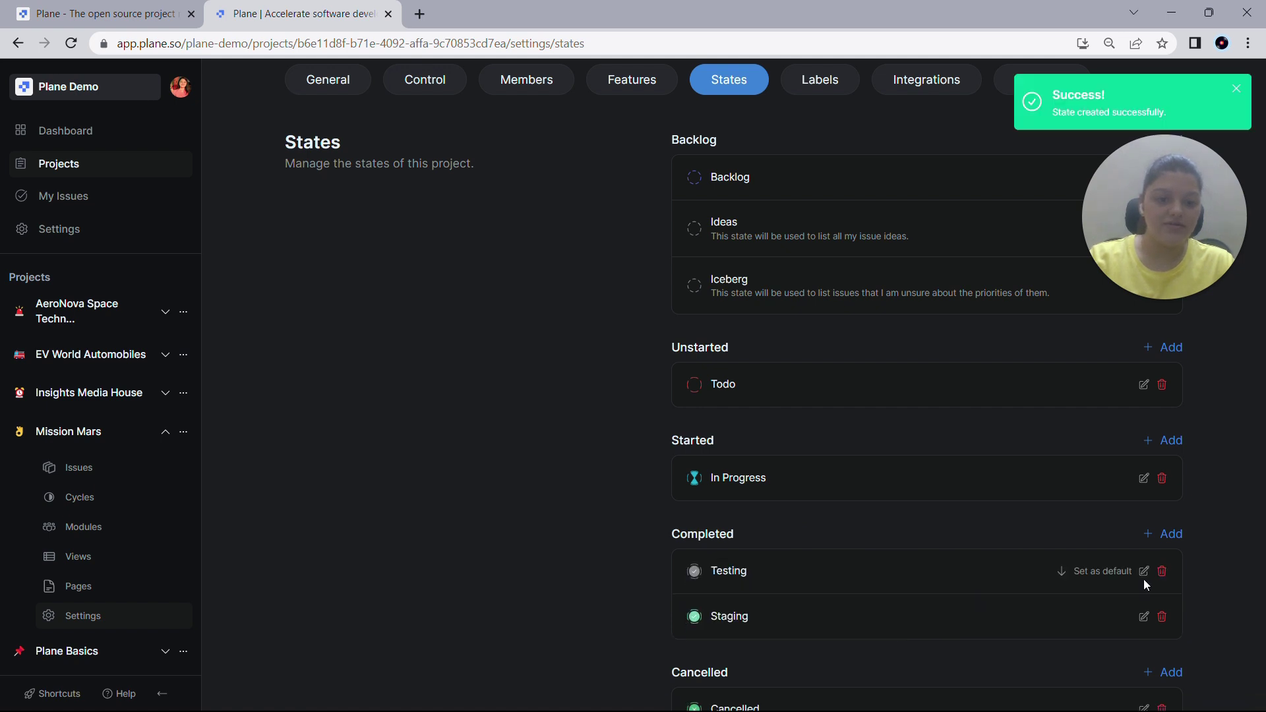
Add a purple Production state to the Completed group
click(1169, 535)
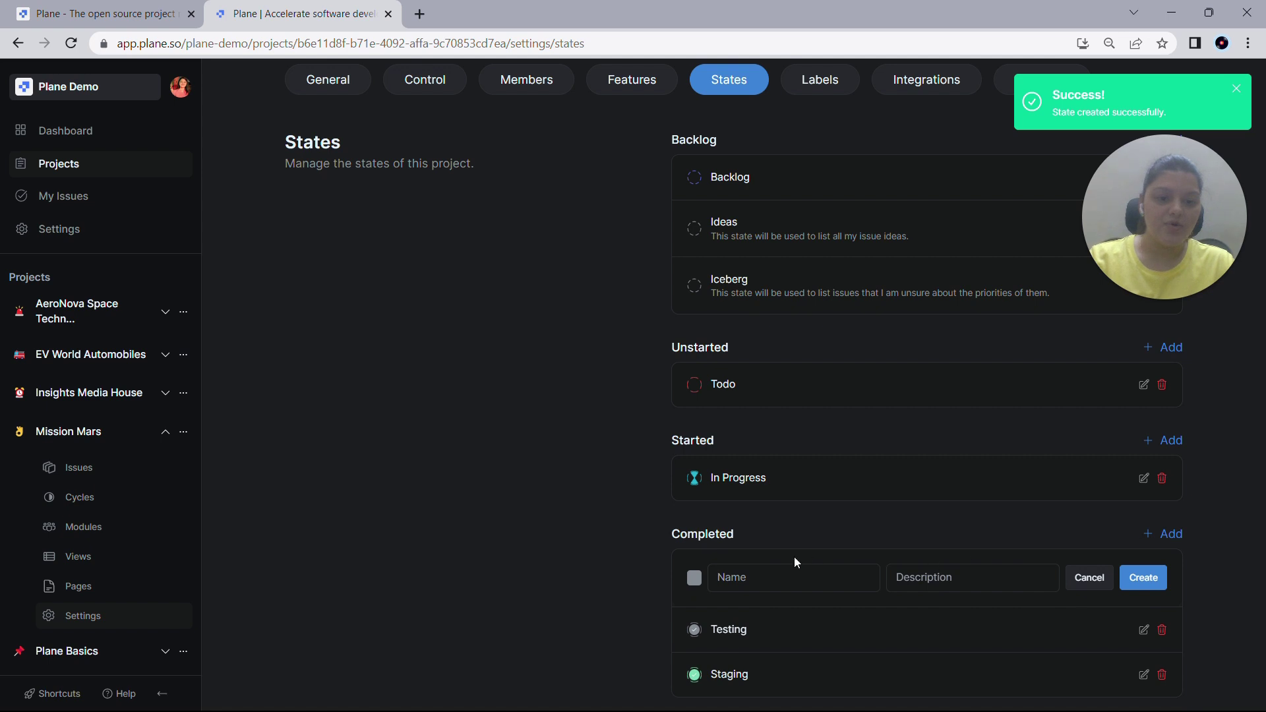
text(Production)
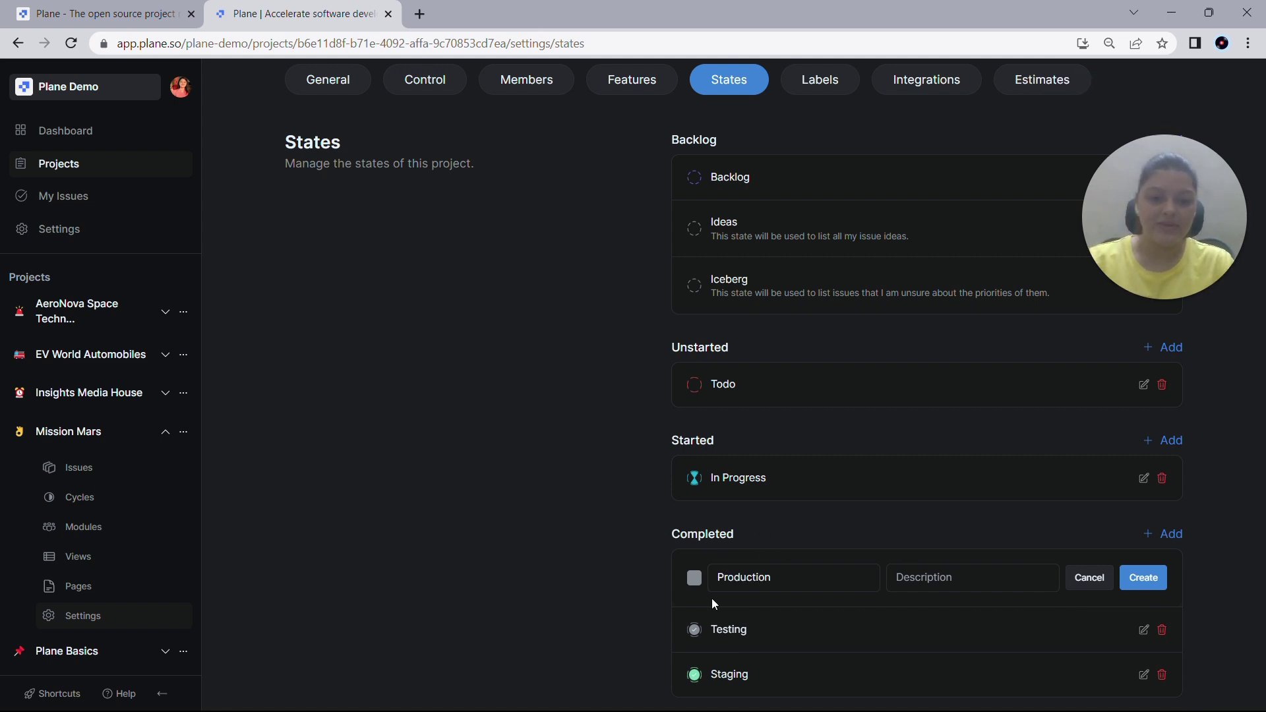
click(694, 577)
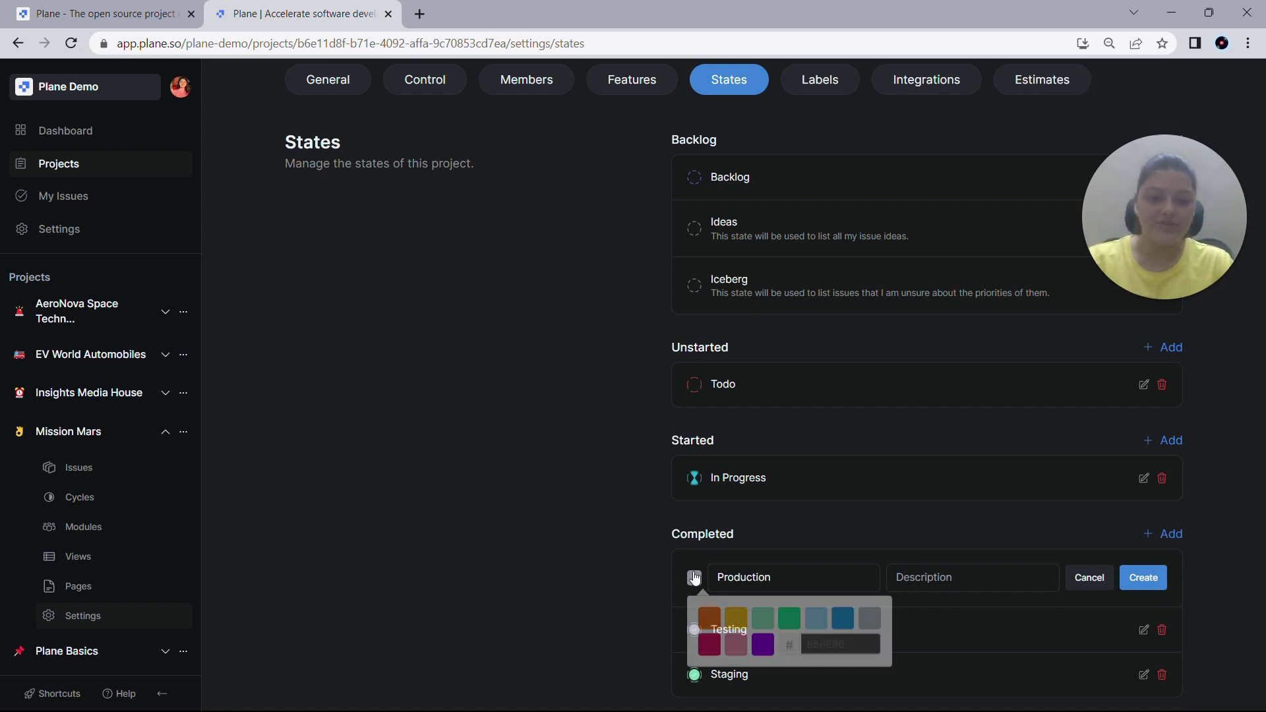
click(761, 643)
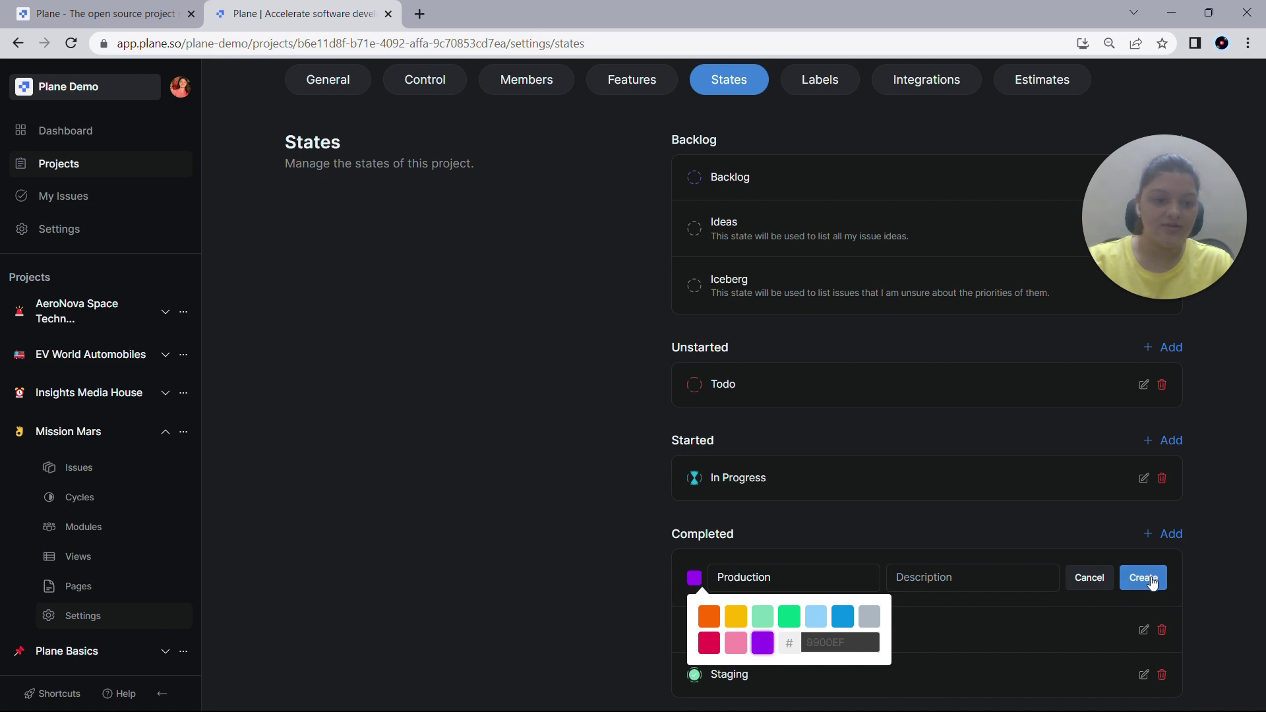
click(1152, 579)
Move Staging and then Production above Testing in the Completed group
scroll(1148, 580, down, 1)
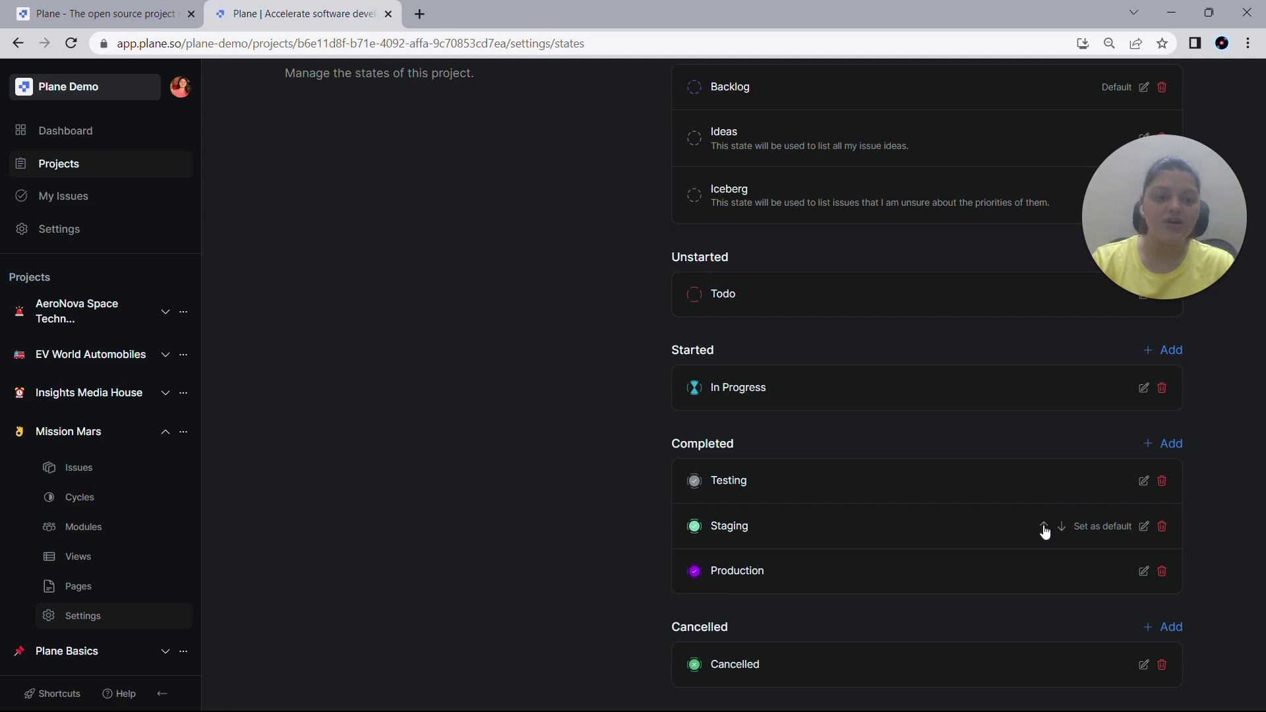
click(1044, 527)
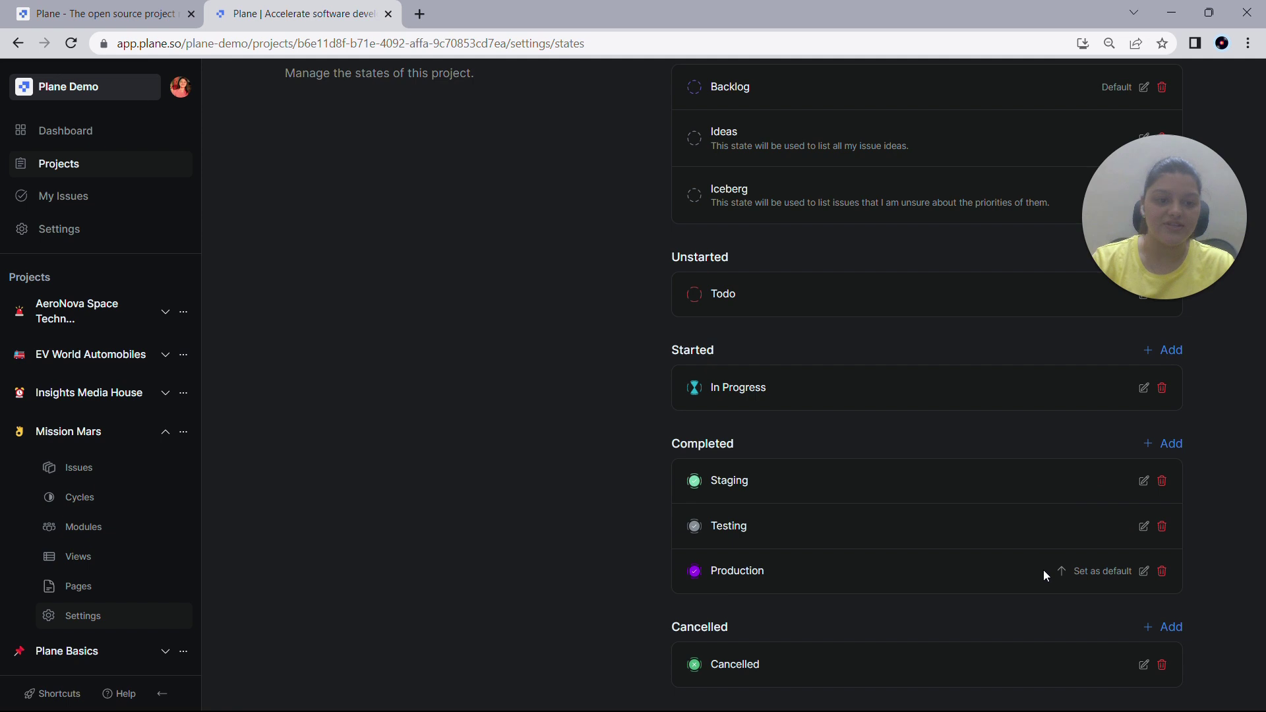
click(1063, 572)
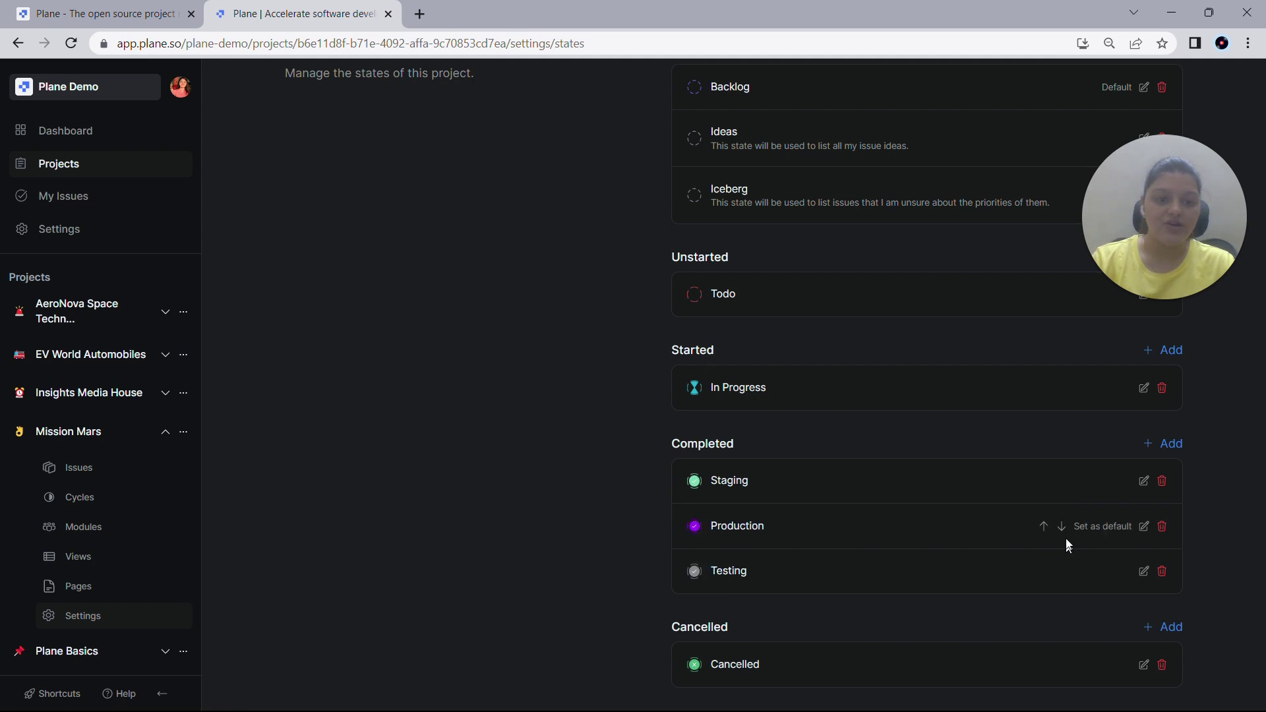